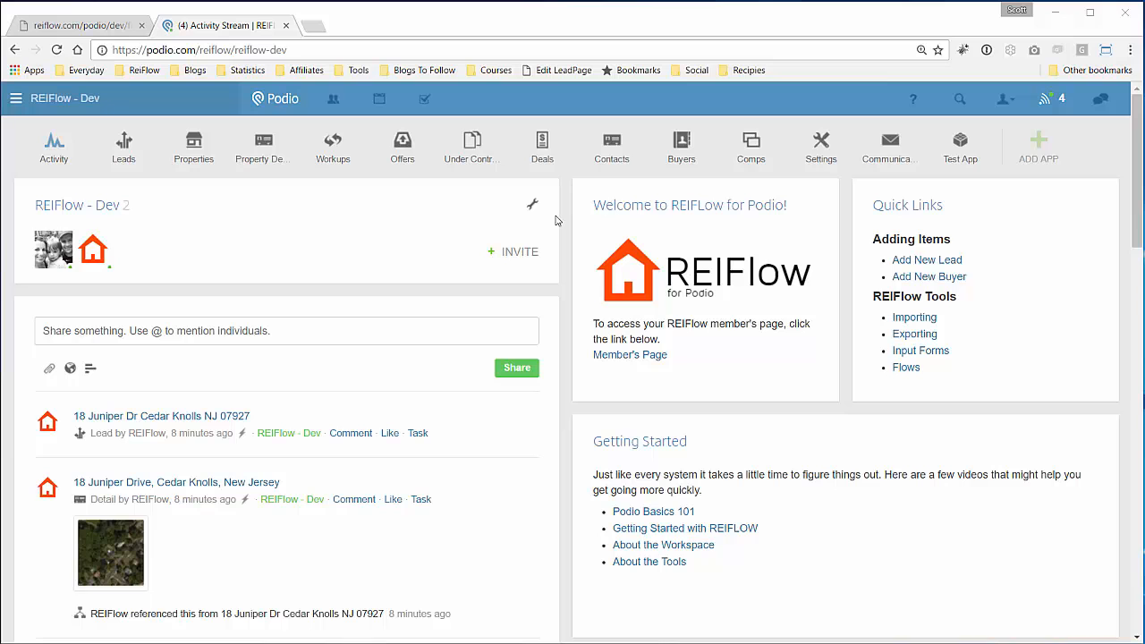
# - Create a from-scratch Podio app named 'Demo App' whose item name is 'item'
pyautogui.click(1039, 161)
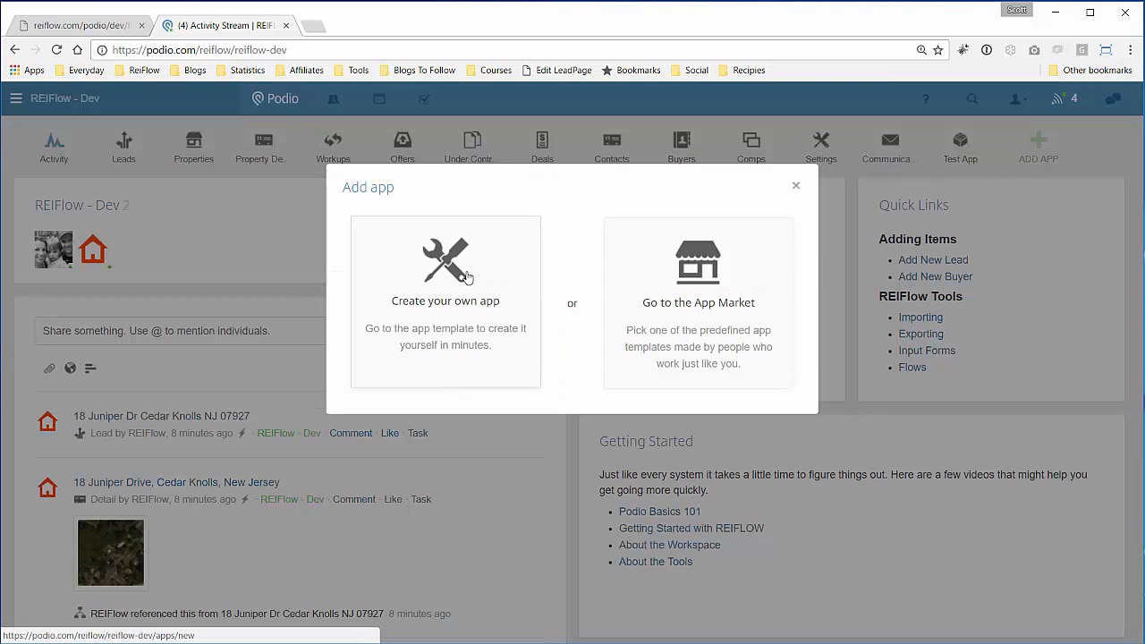
pyautogui.click(468, 277)
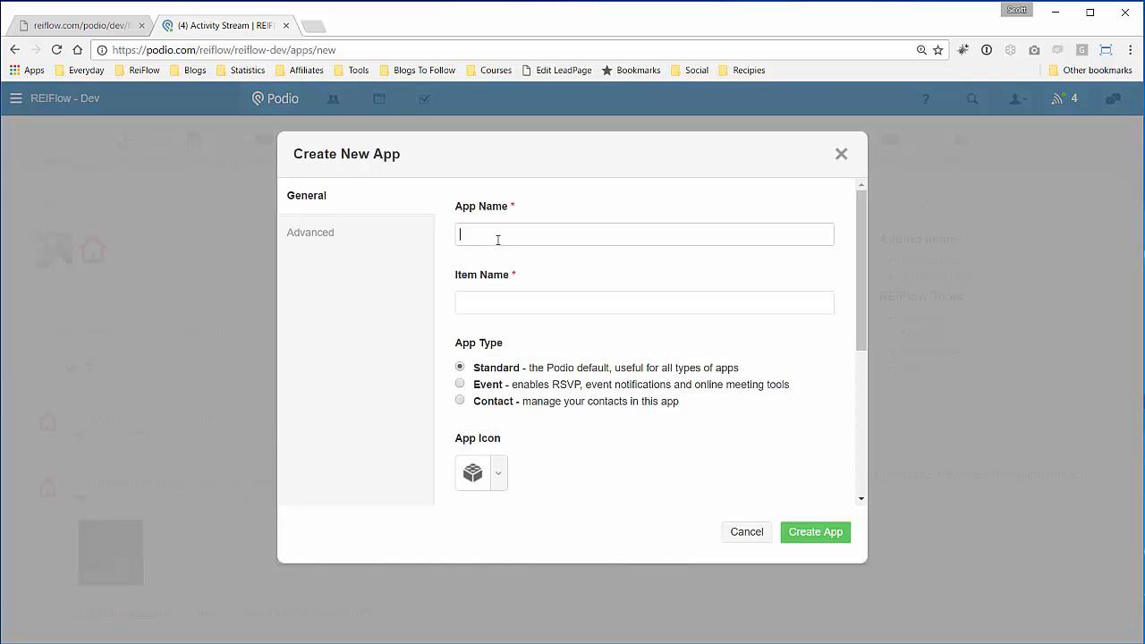
pyautogui.write('Demo')
pyautogui.press('BackSpace')
pyautogui.write('p Ap')
pyautogui.click(474, 307)
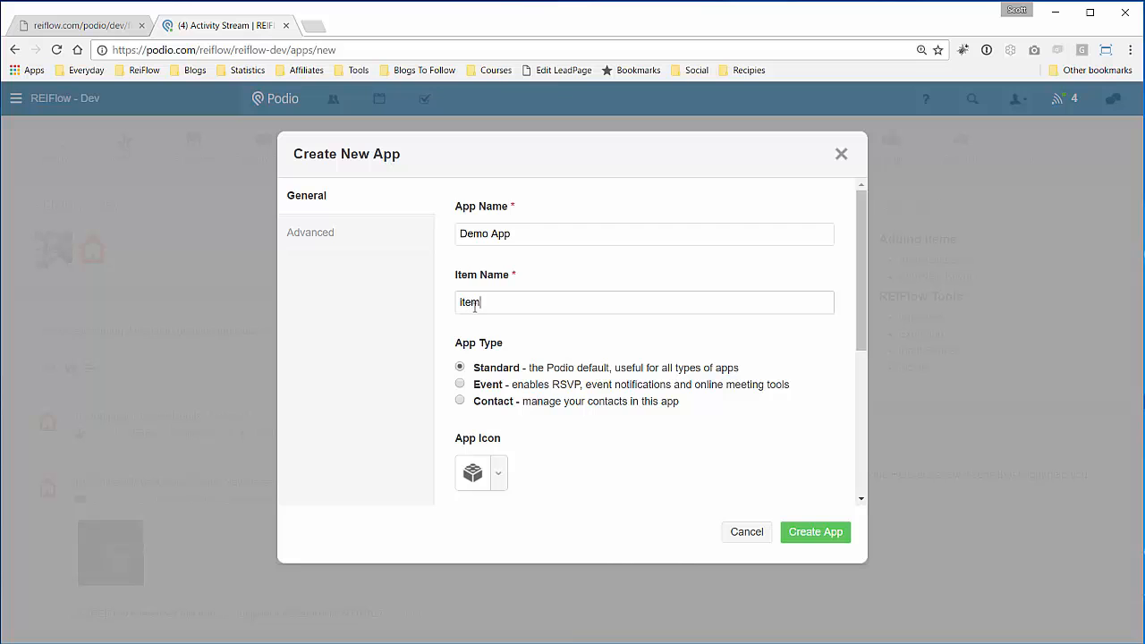
pyautogui.click(807, 536)
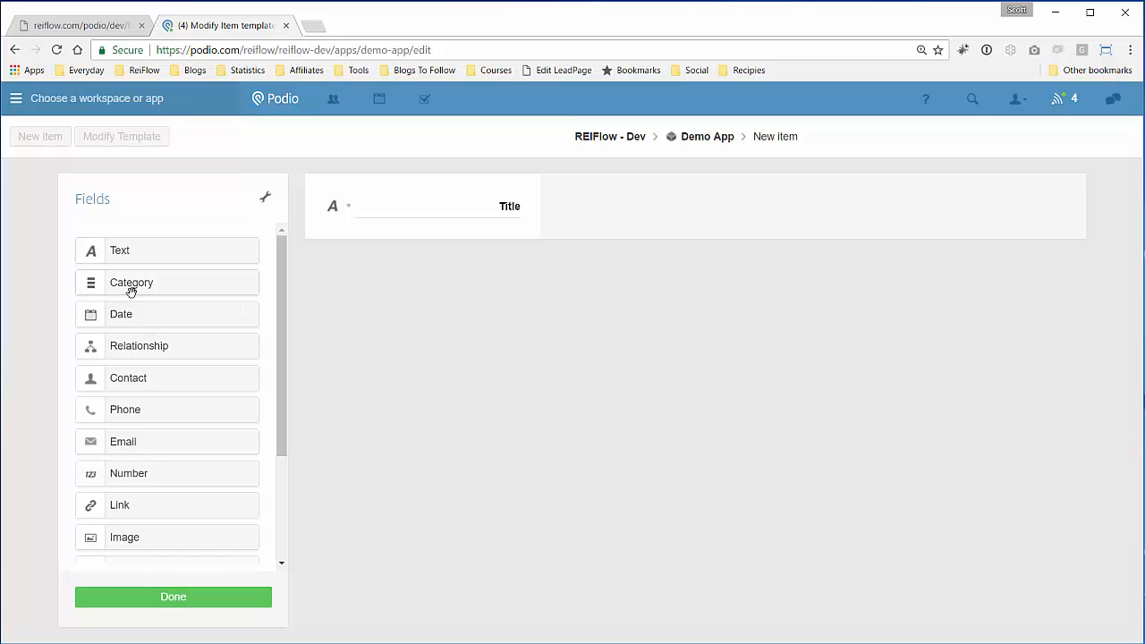
# - Add a text field labelled 'Address' below Title and make it single-line
pyautogui.moveTo(238, 258); pyautogui.dragTo(424, 276)
pyautogui.write('Address')
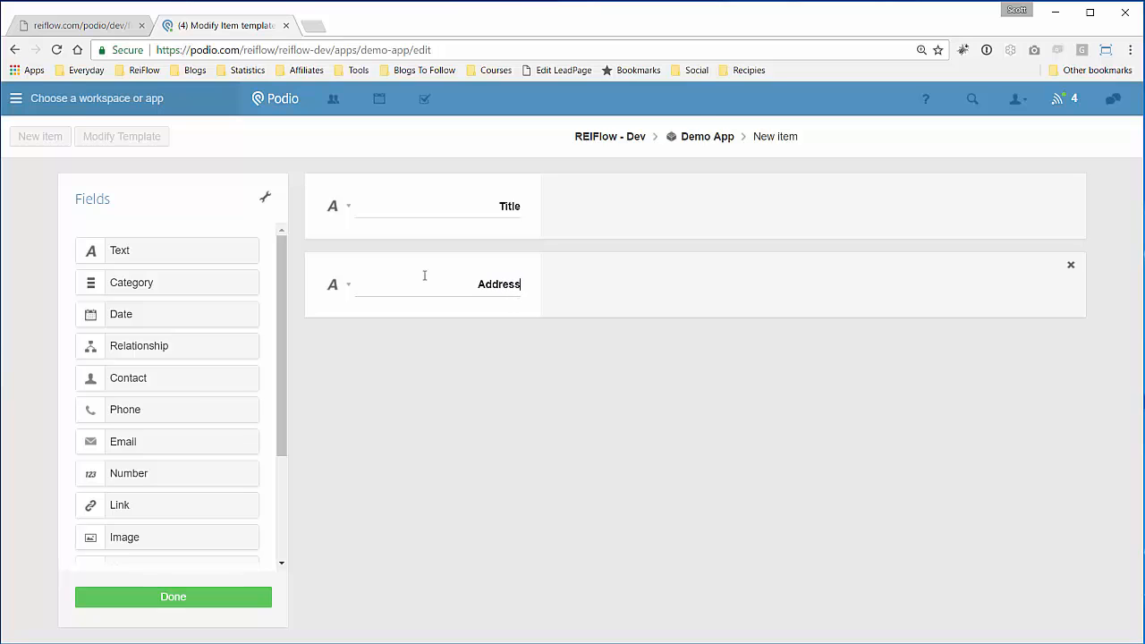
pyautogui.click(347, 288)
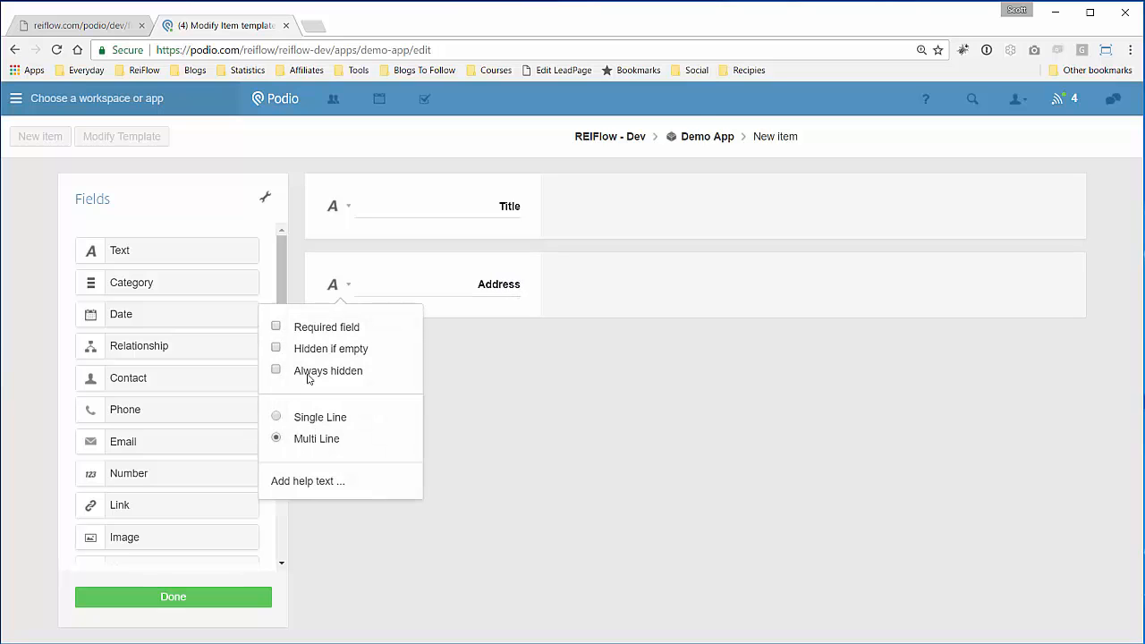
pyautogui.click(276, 417)
pyautogui.click(465, 364)
# - Add two more text fields, an email field and two number fields below Address
pyautogui.moveTo(143, 251); pyautogui.dragTo(373, 366)
pyautogui.moveTo(147, 257); pyautogui.dragTo(394, 440)
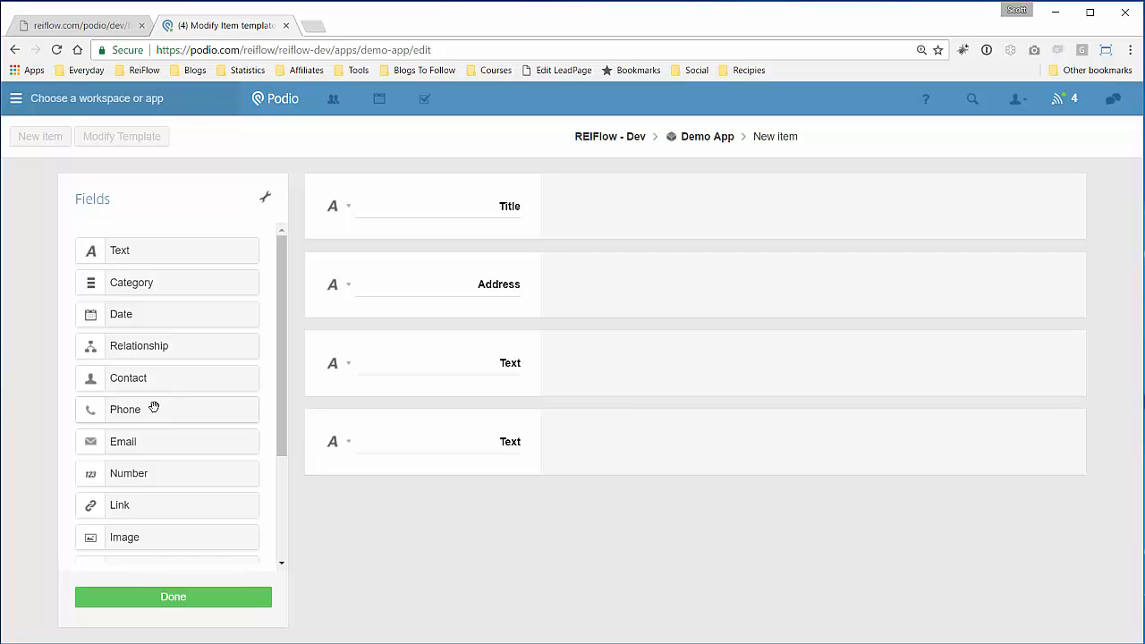
pyautogui.moveTo(133, 438); pyautogui.dragTo(383, 494)
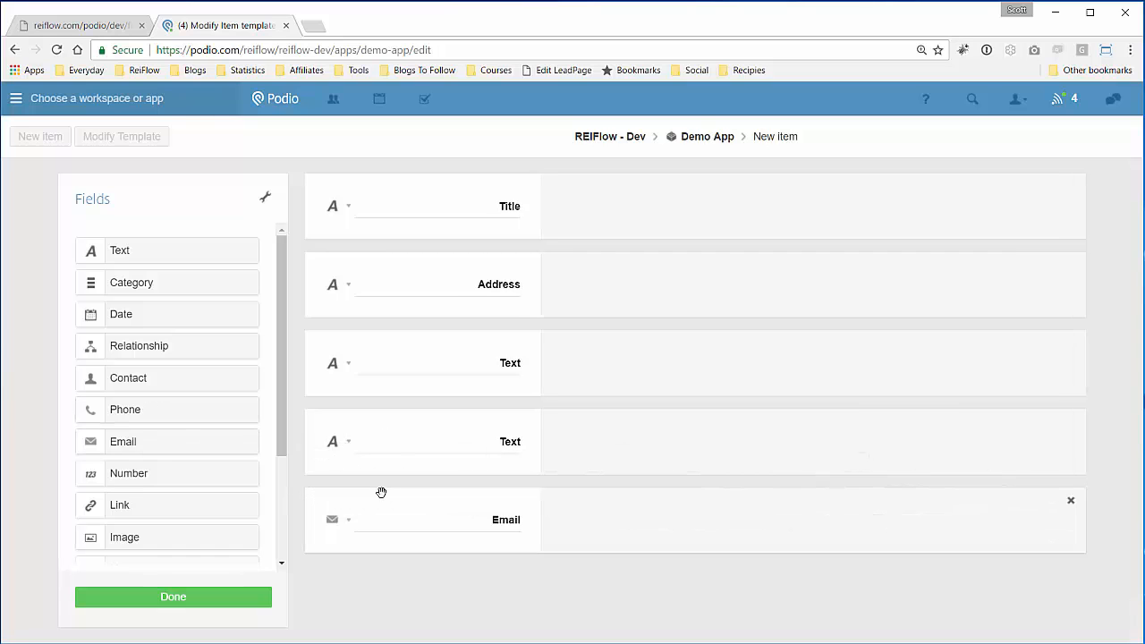
pyautogui.moveTo(282, 438); pyautogui.dragTo(285, 485)
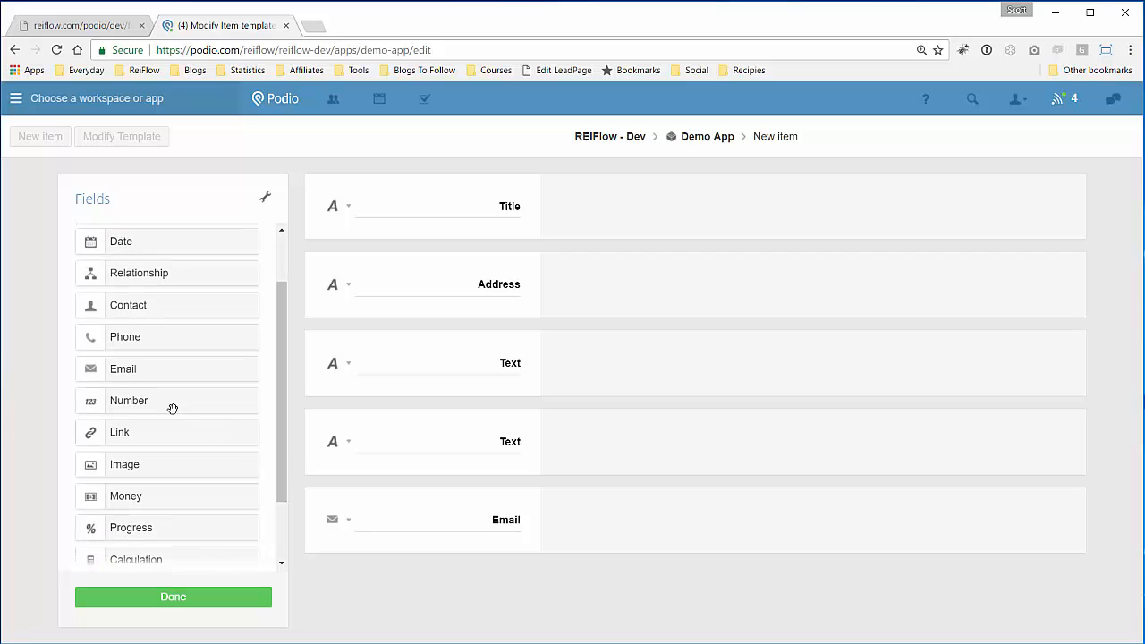
pyautogui.moveTo(171, 404); pyautogui.dragTo(386, 583)
pyautogui.moveTo(134, 401); pyautogui.dragTo(447, 626)
pyautogui.scroll(2, 471, 348)
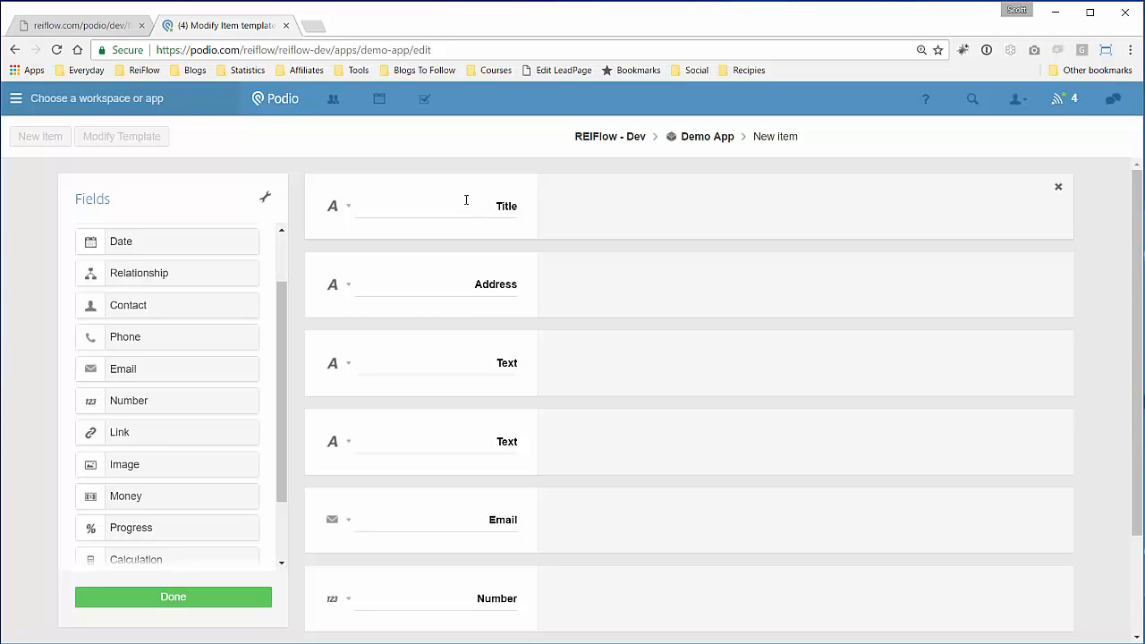
# - Delete the Title field, also removing it from existing items
pyautogui.click(1057, 188)
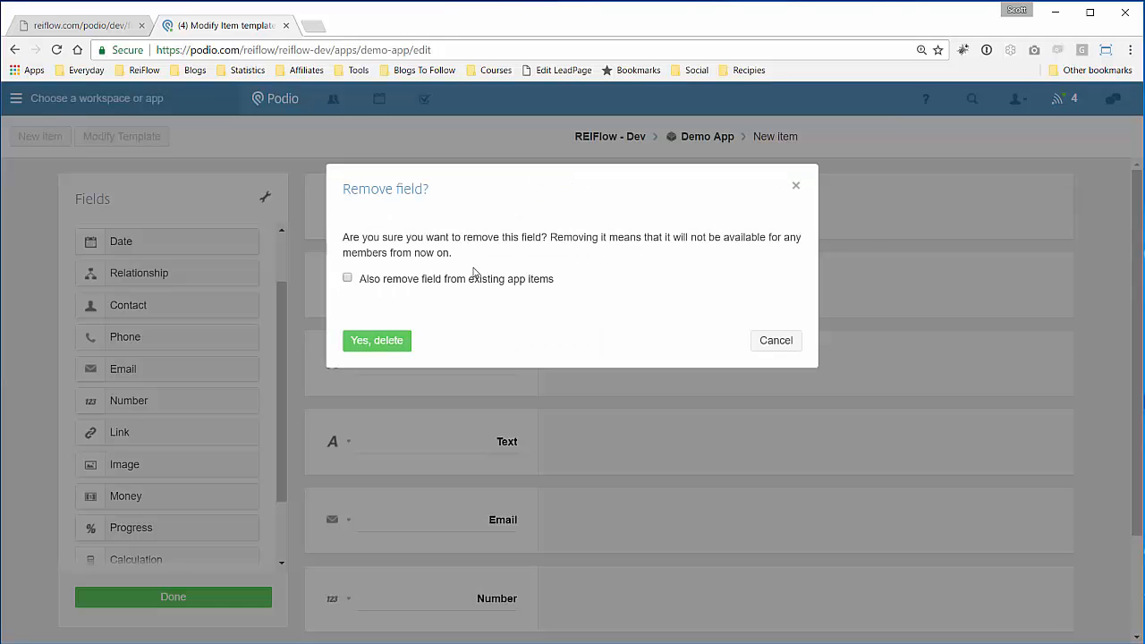
pyautogui.click(348, 278)
pyautogui.click(375, 339)
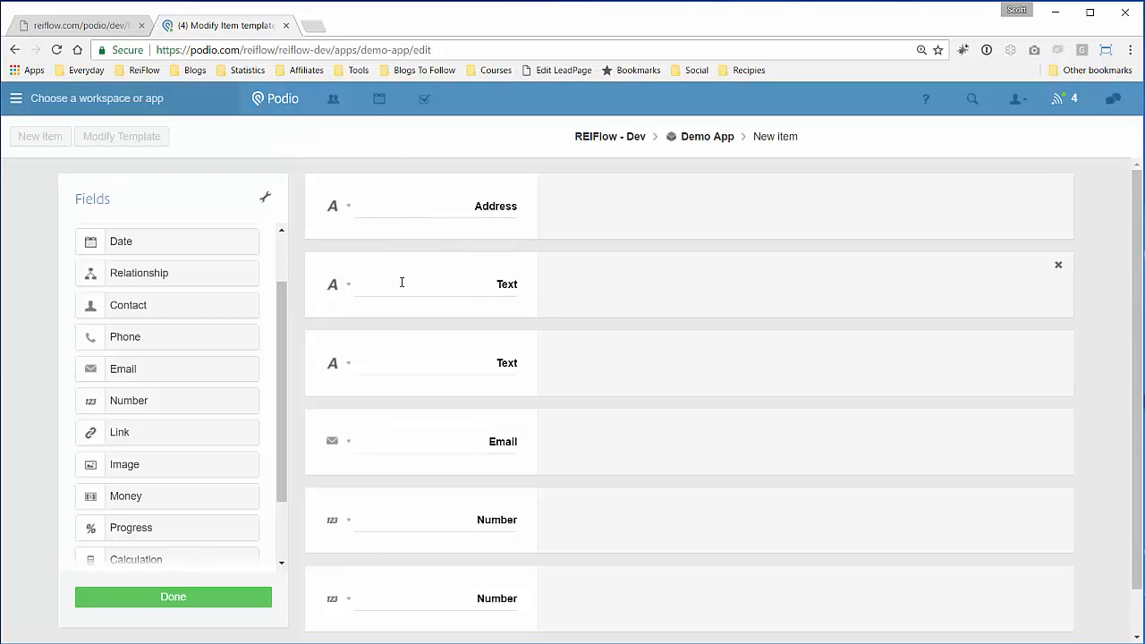
# - Rename the text fields 'First Name' and 'Last Name', making Last Name single-line
pyautogui.doubleClick(500, 286)
pyautogui.write('First Name')
pyautogui.click(348, 284)
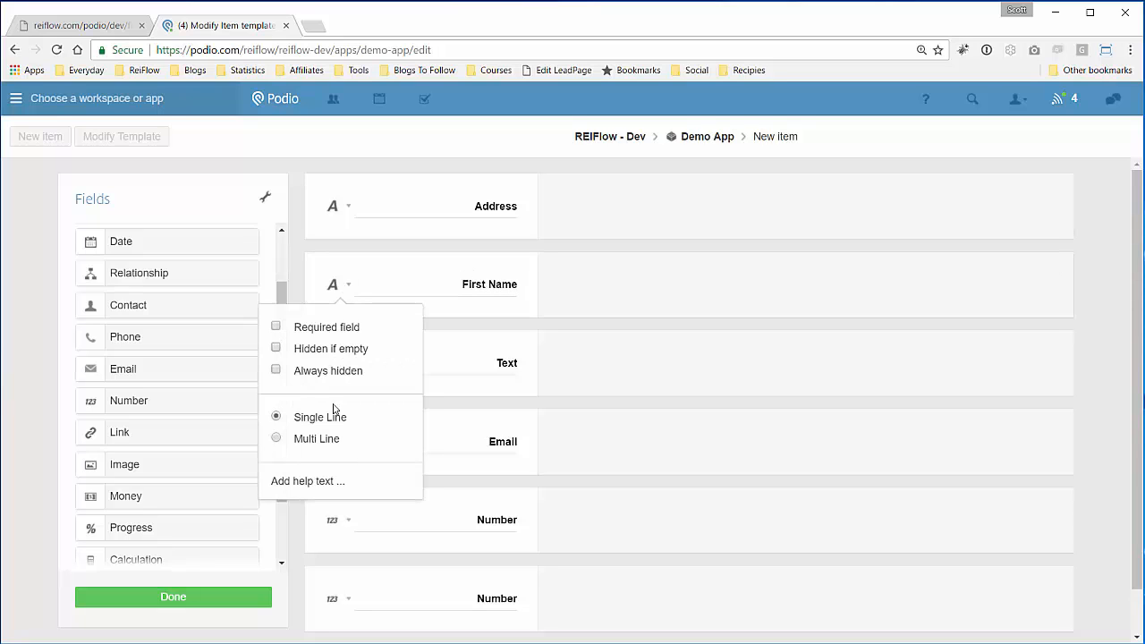
pyautogui.doubleClick(460, 367)
pyautogui.write('Last')
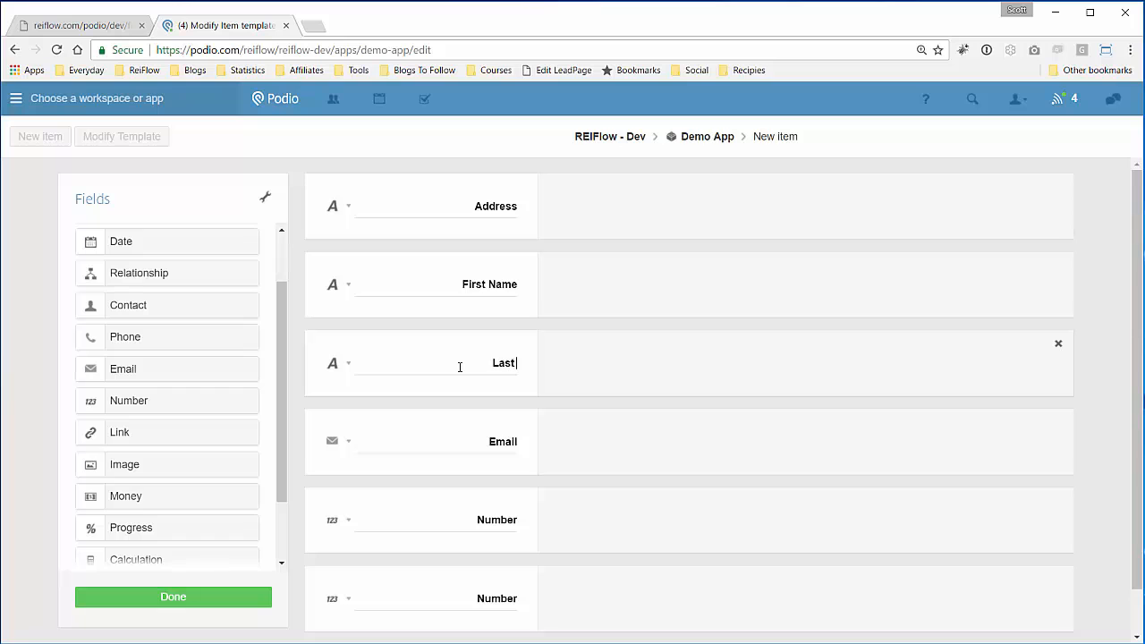
pyautogui.write(' Name')
pyautogui.click(346, 365)
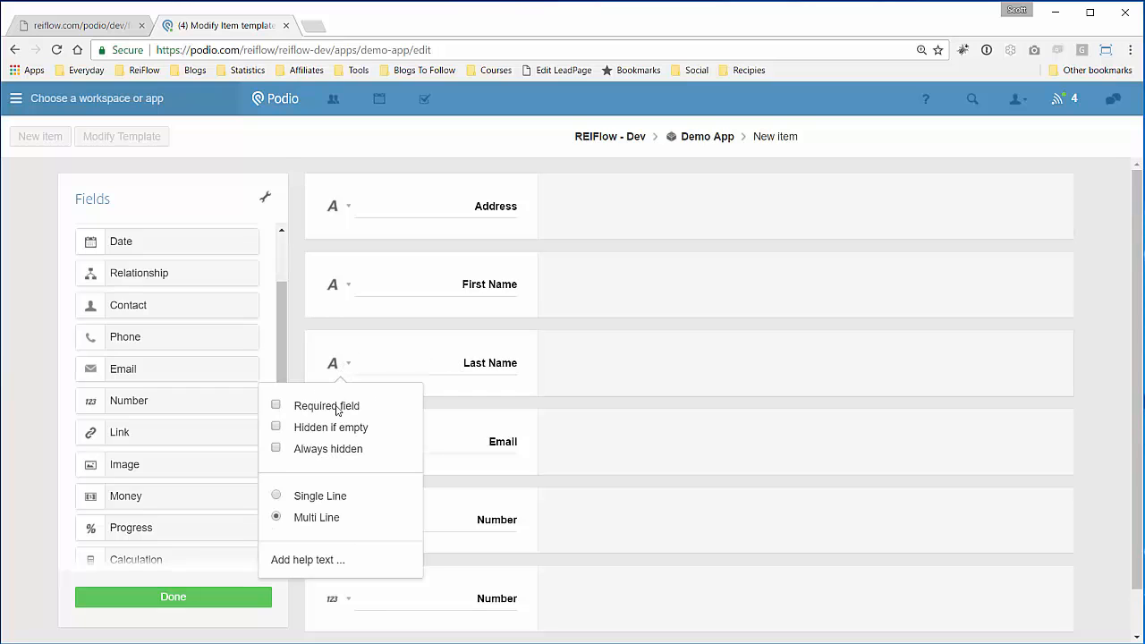
pyautogui.click(276, 494)
pyautogui.click(451, 450)
# - Rename the number fields 'Bedrooms' and 'Bathrooms' and save the template
pyautogui.scroll(-1, 433, 482)
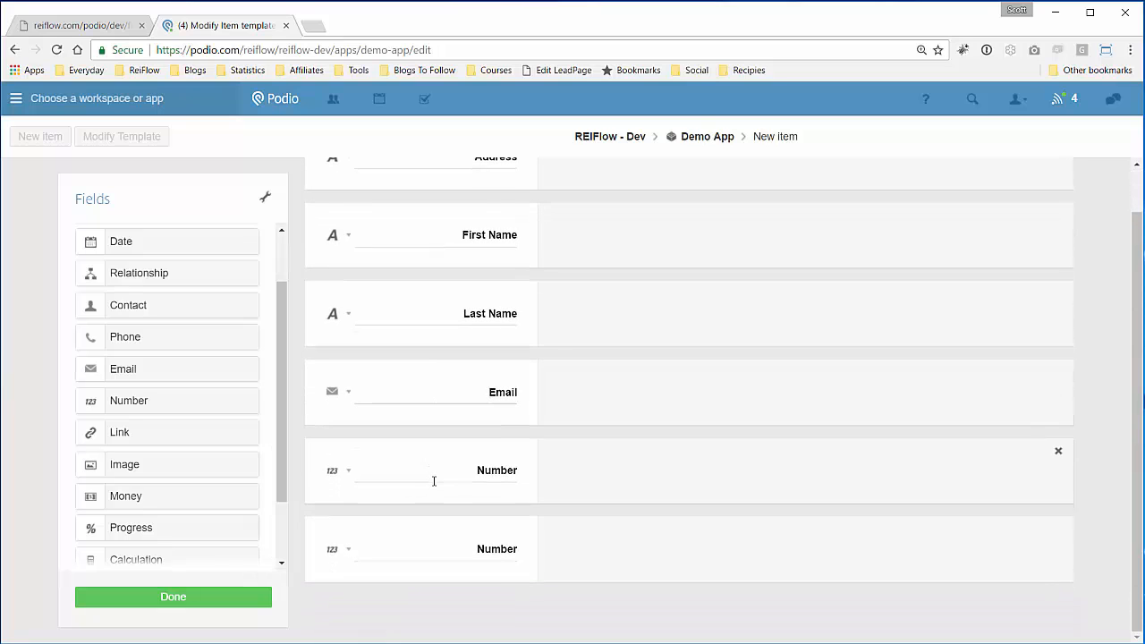
pyautogui.click(434, 472)
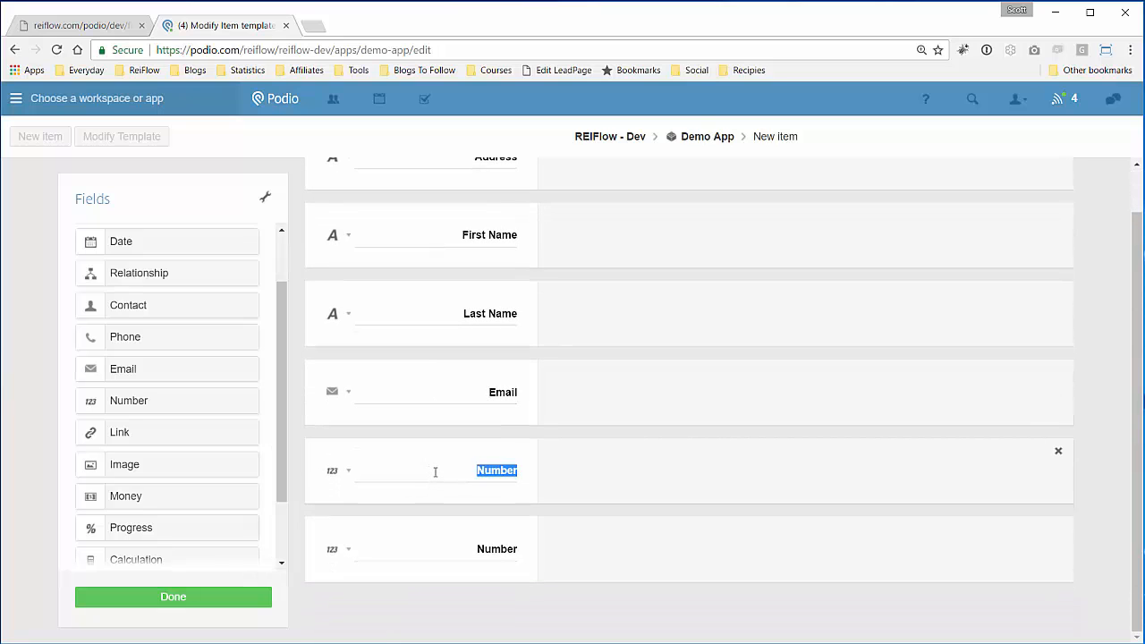
pyautogui.write('Bedrooms')
pyautogui.click(436, 562)
pyautogui.write('Bathrooms')
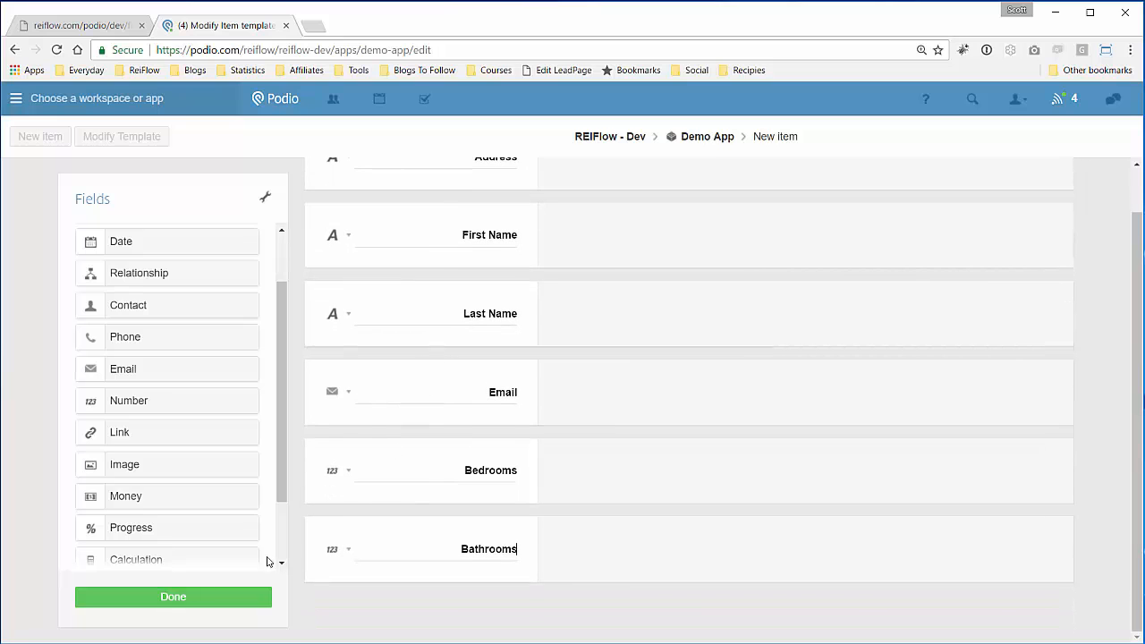
pyautogui.click(190, 597)
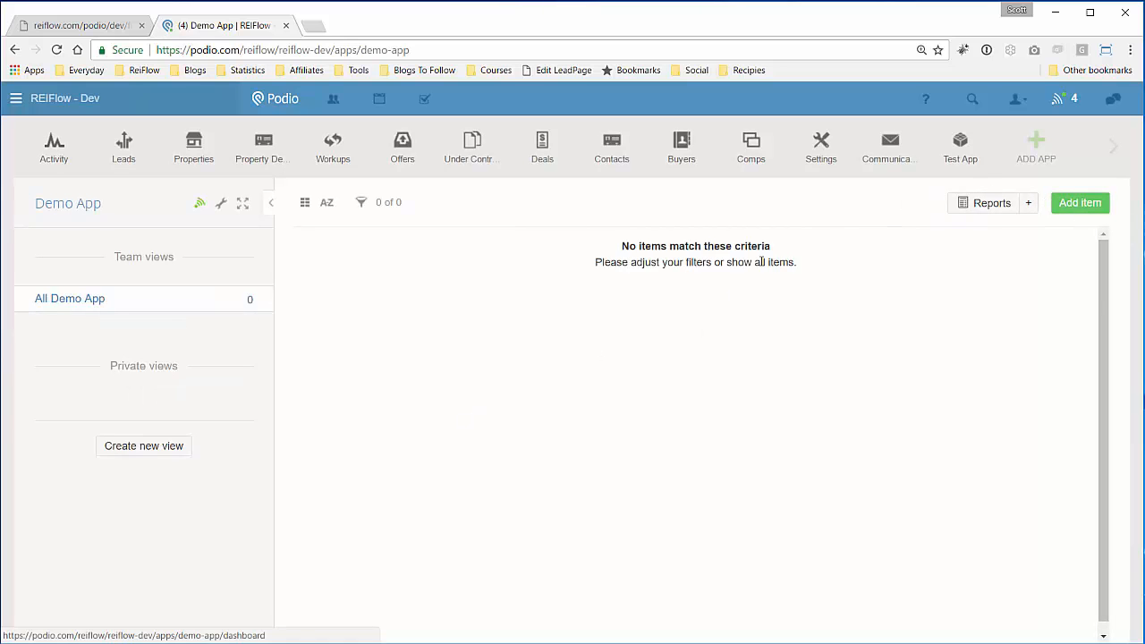
# - Start a new Demo App item, then return to the REIFlow flow editor
pyautogui.click(1079, 203)
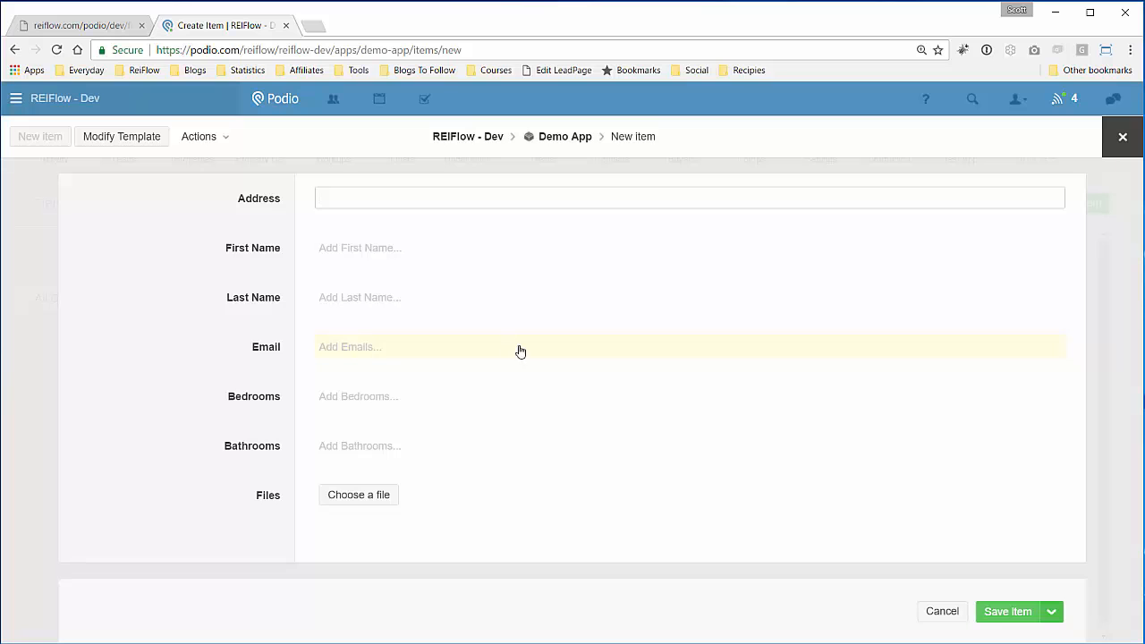
pyautogui.click(72, 25)
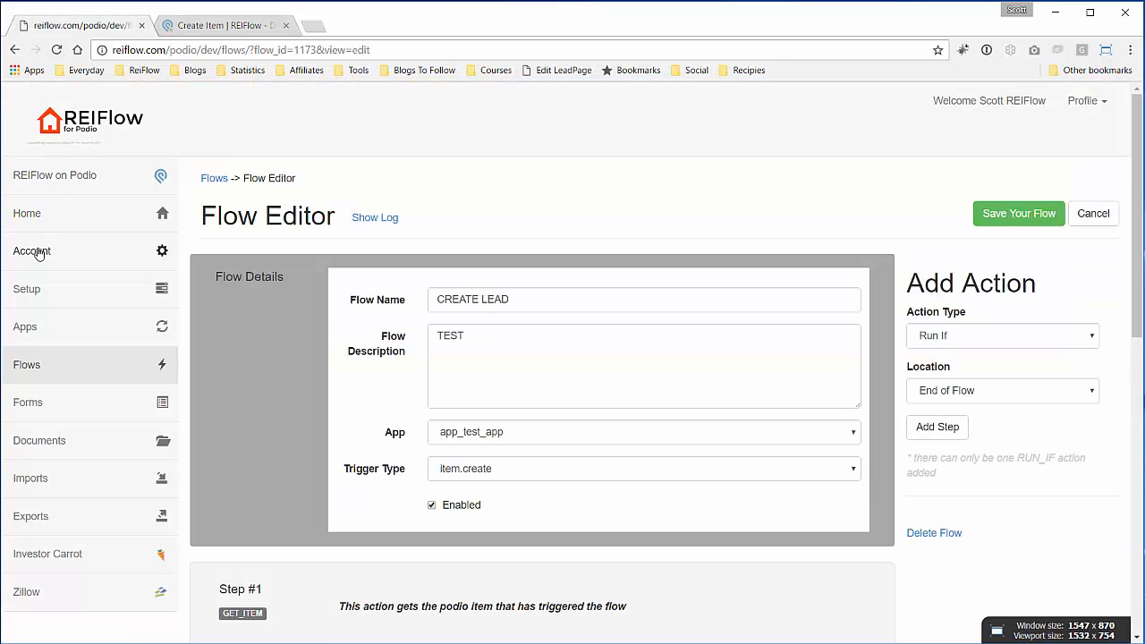
# - Refresh REIFlow's Podio apps and fields, then view the fields of Demo App
pyautogui.click(27, 327)
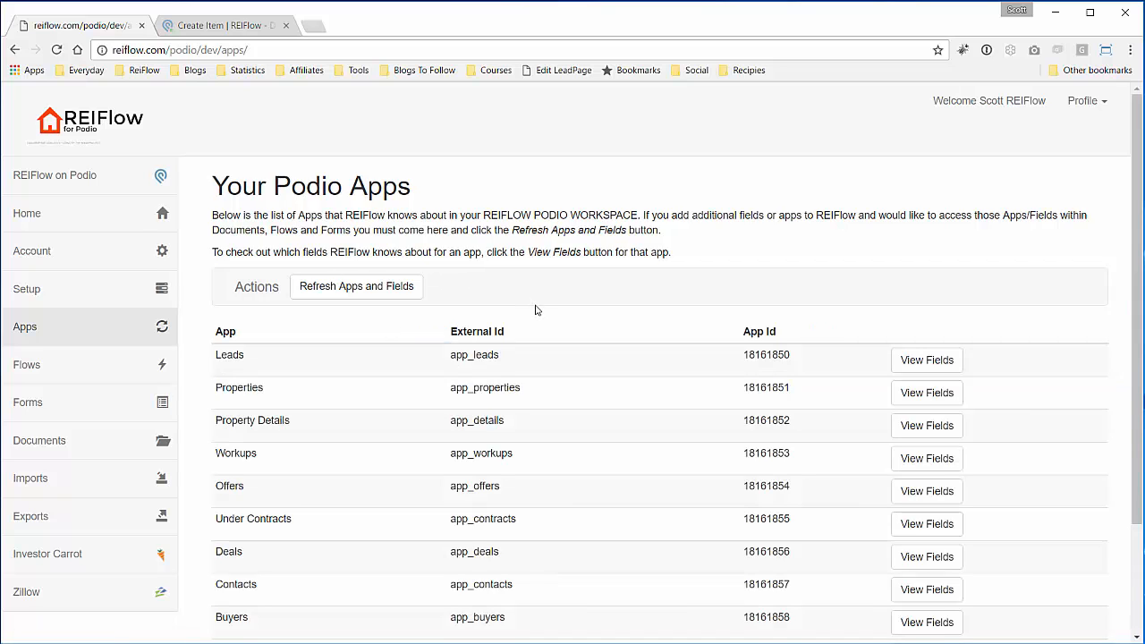
pyautogui.scroll(-3, 534, 310)
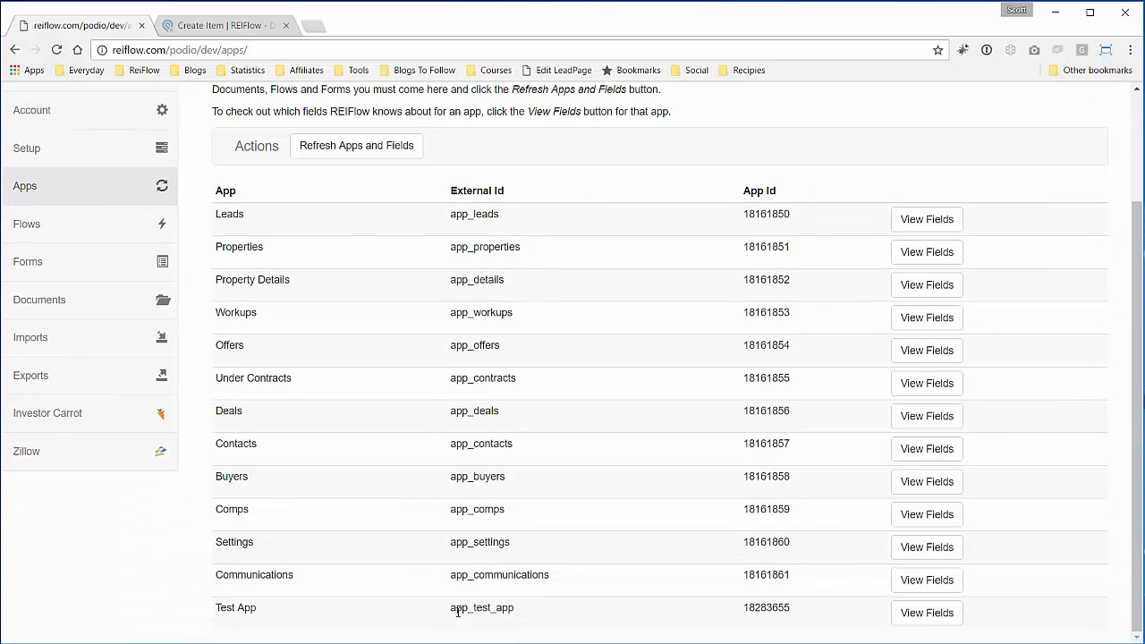
pyautogui.scroll(3, 378, 411)
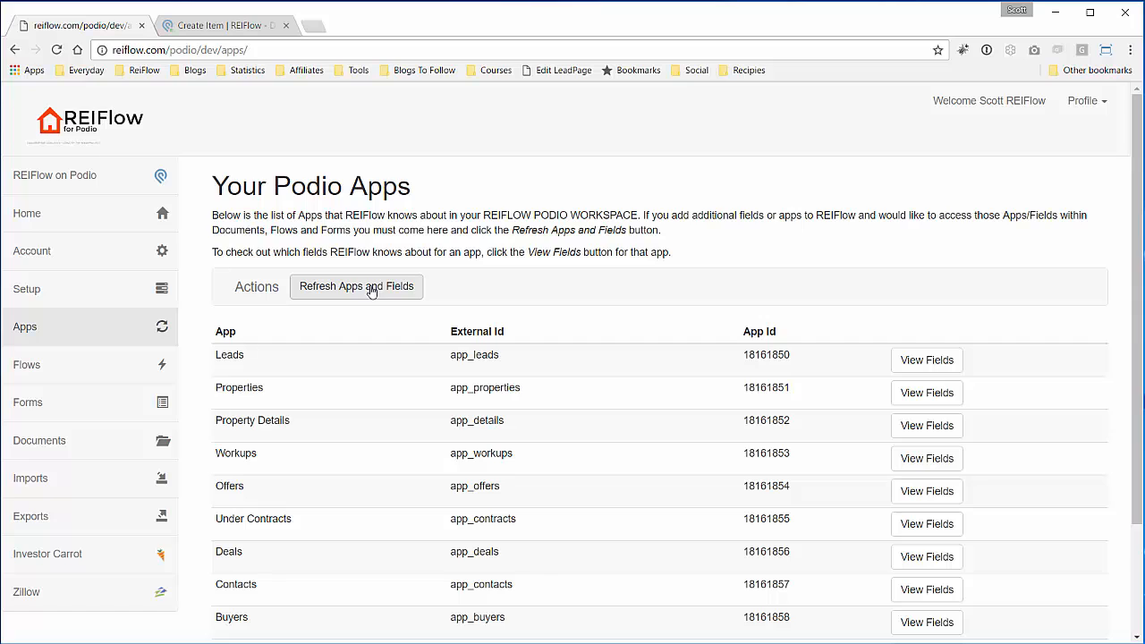
pyautogui.click(371, 289)
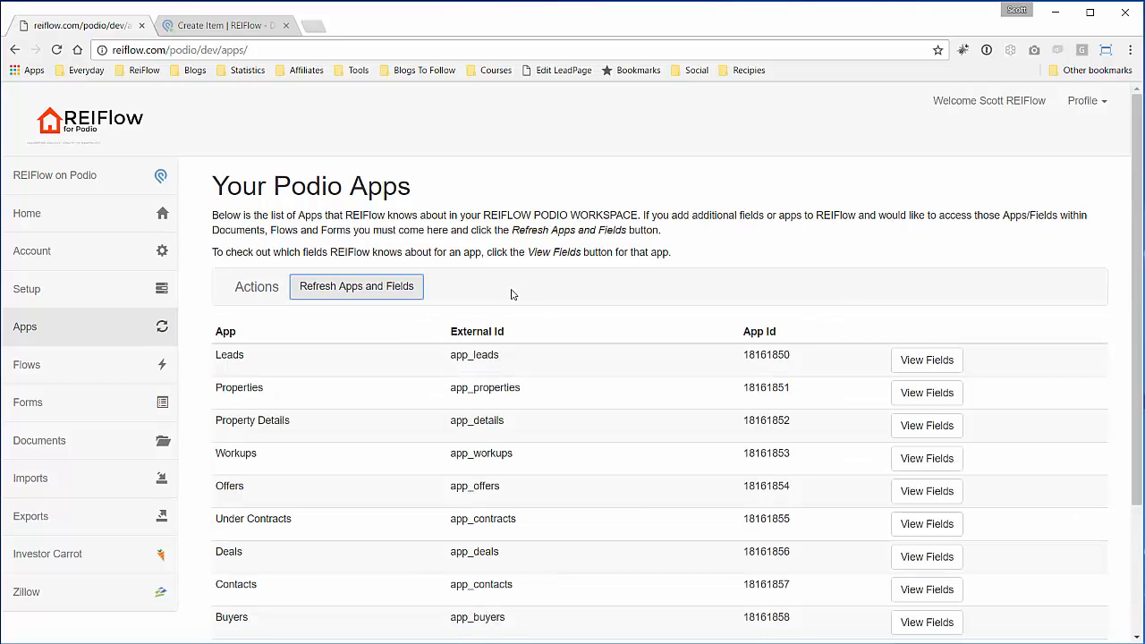
pyautogui.scroll(-2, 523, 299)
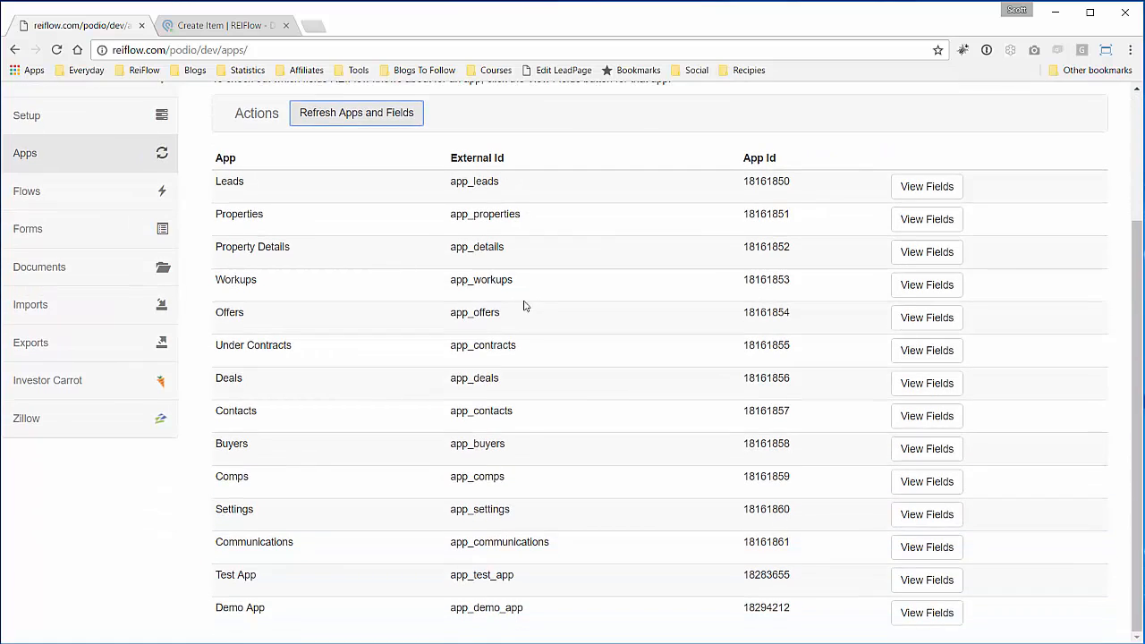
pyautogui.click(921, 613)
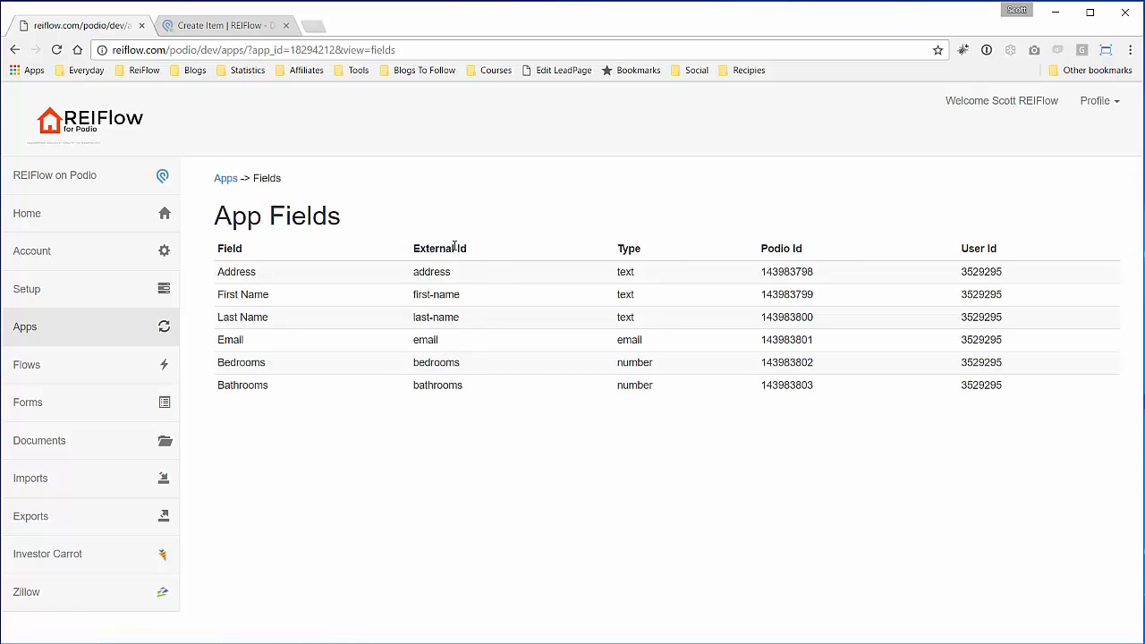
# - Discard the unsaved new Demo App item in Podio
pyautogui.click(222, 25)
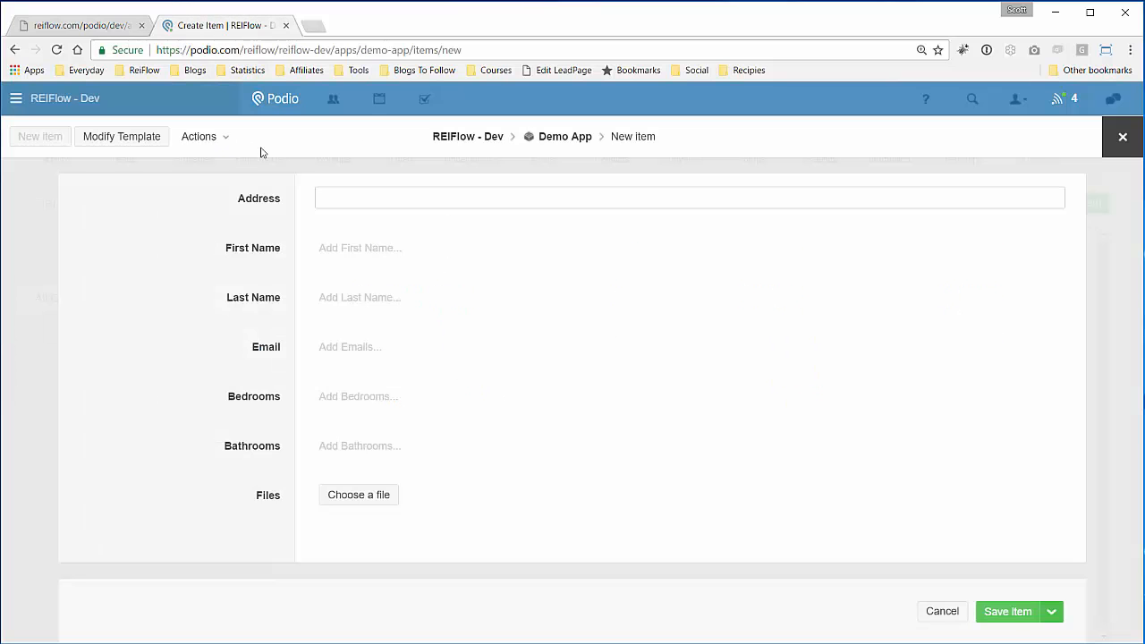
pyautogui.click(1118, 137)
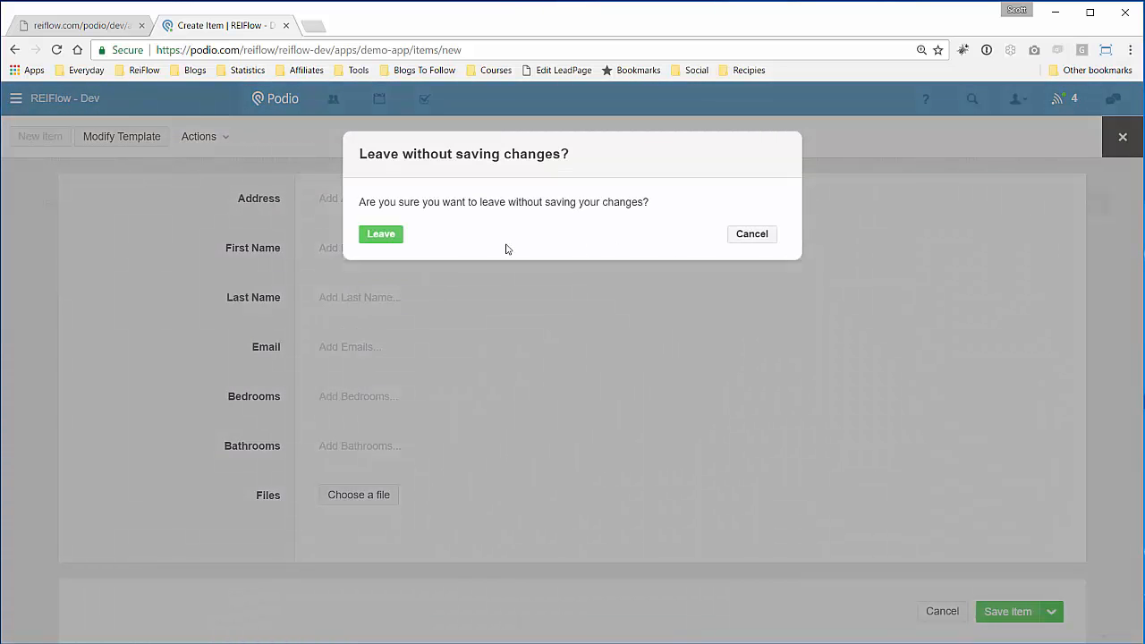
pyautogui.click(380, 234)
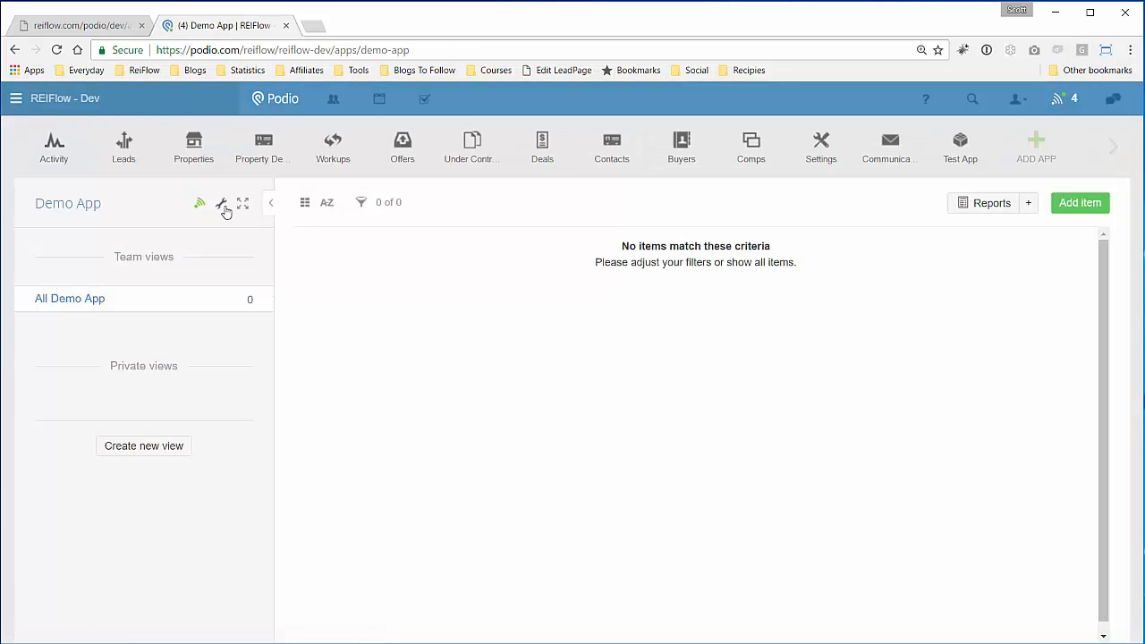
# - Review Demo App's developer settings, then return to REIFlow's App Fields page
pyautogui.click(222, 205)
pyautogui.click(402, 305)
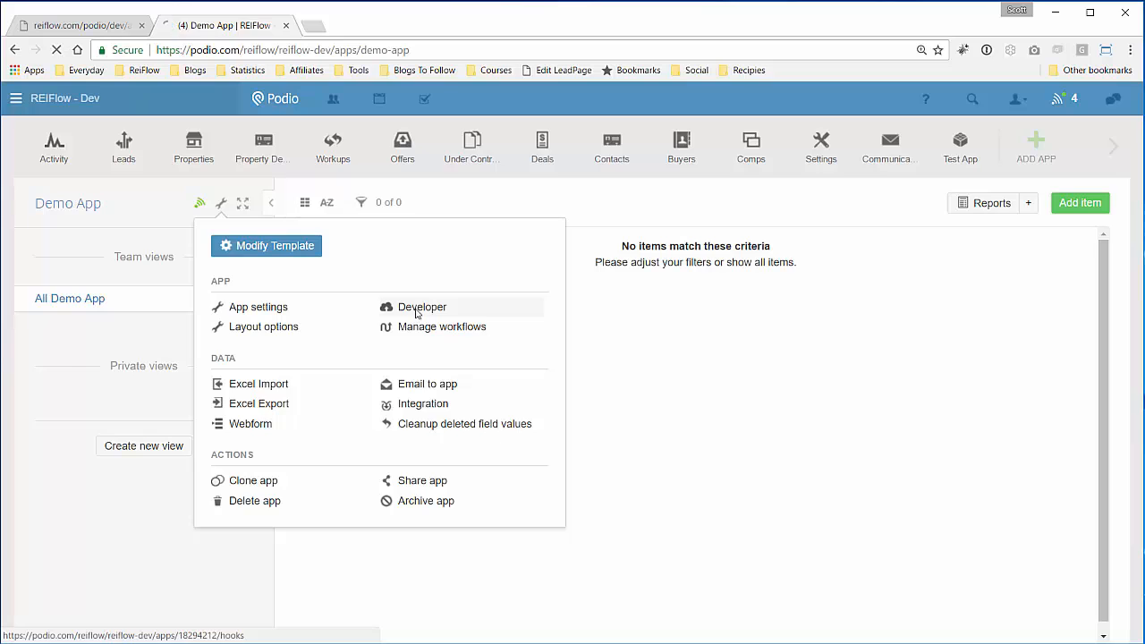
pyautogui.scroll(-3, 458, 326)
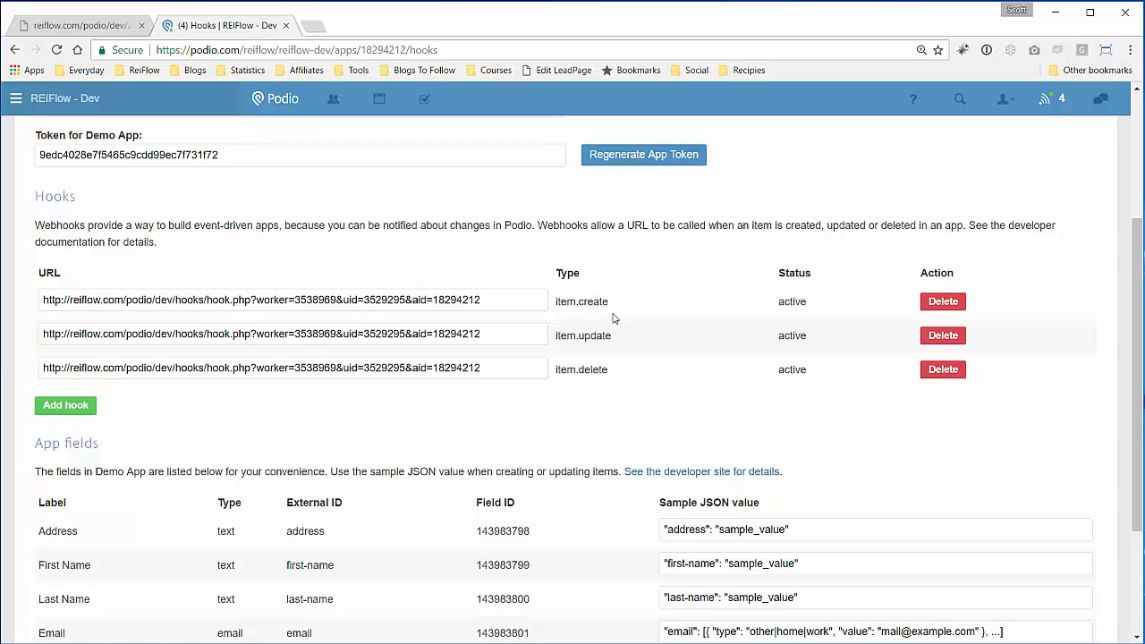
pyautogui.scroll(3, 613, 318)
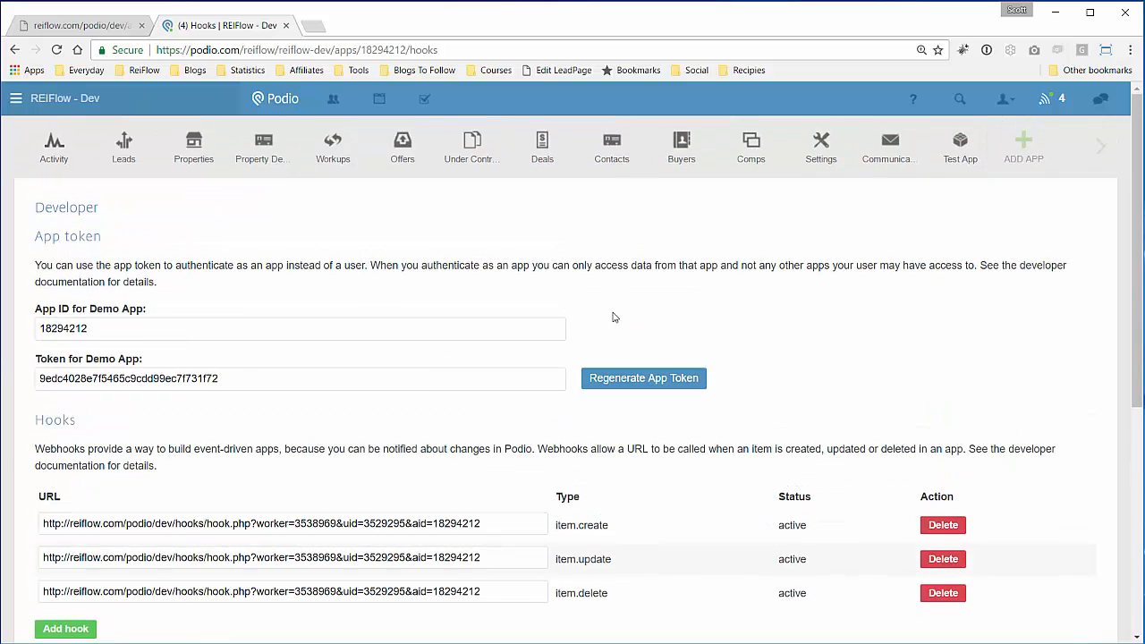
pyautogui.click(106, 29)
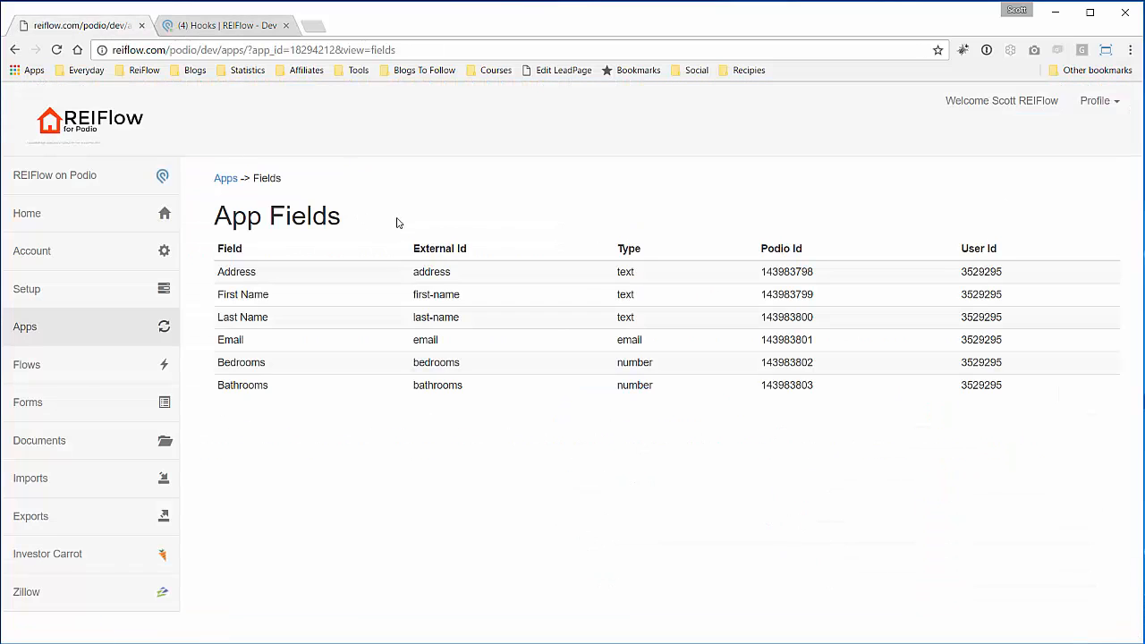
# - Create a new flow named 'Demo Flow' described as 'Creates REIFLOW Lead when new item is creat'
pyautogui.click(57, 365)
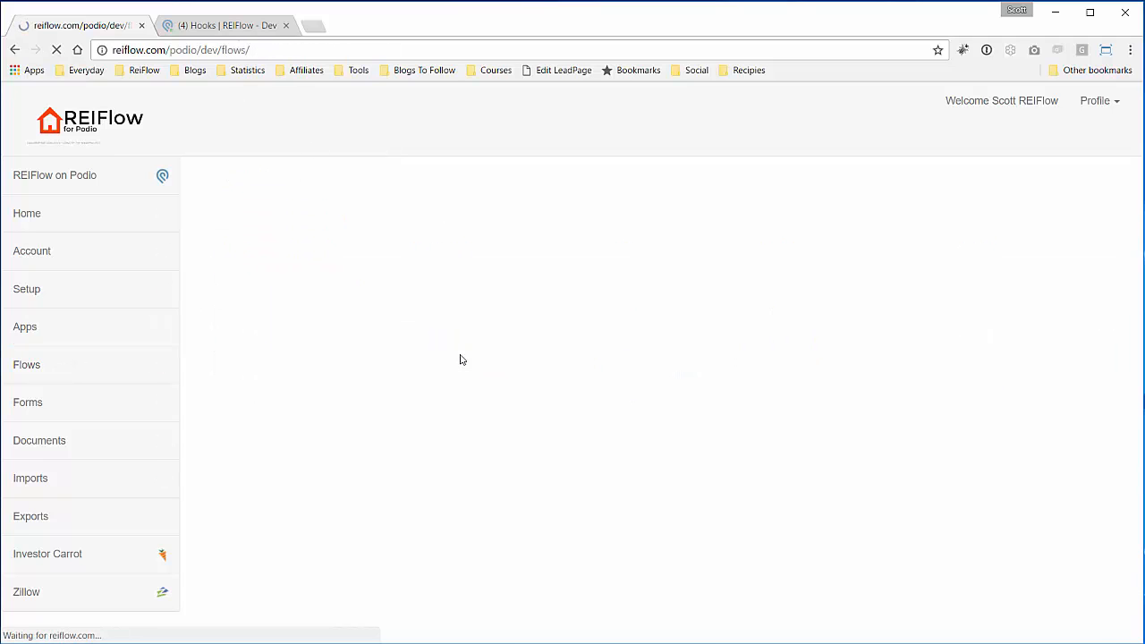
pyautogui.click(323, 293)
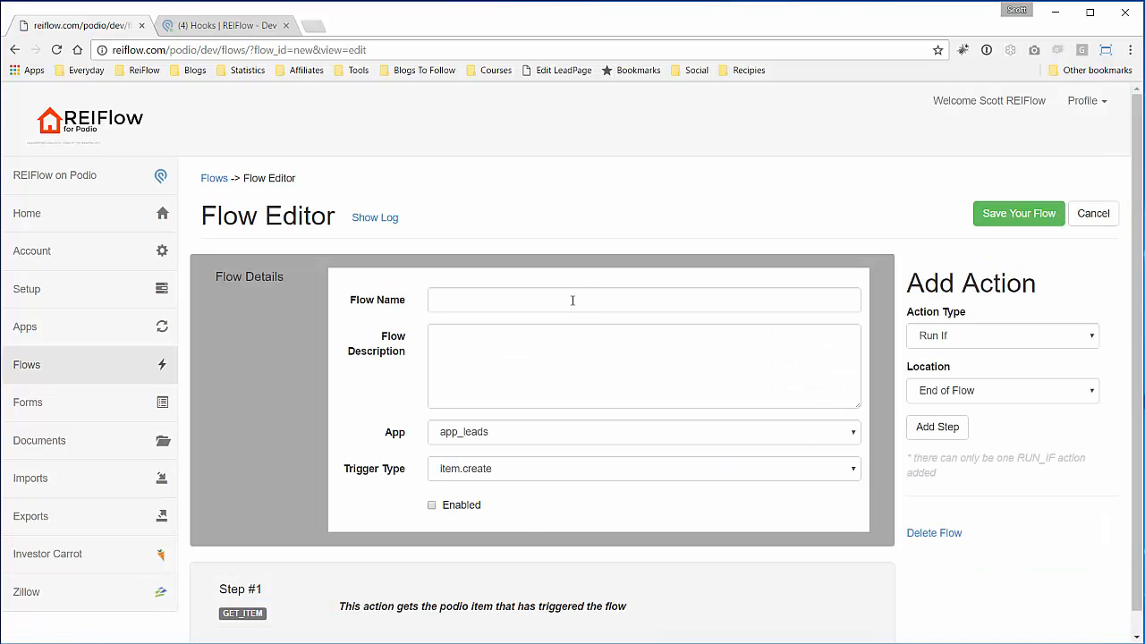
pyautogui.click(572, 301)
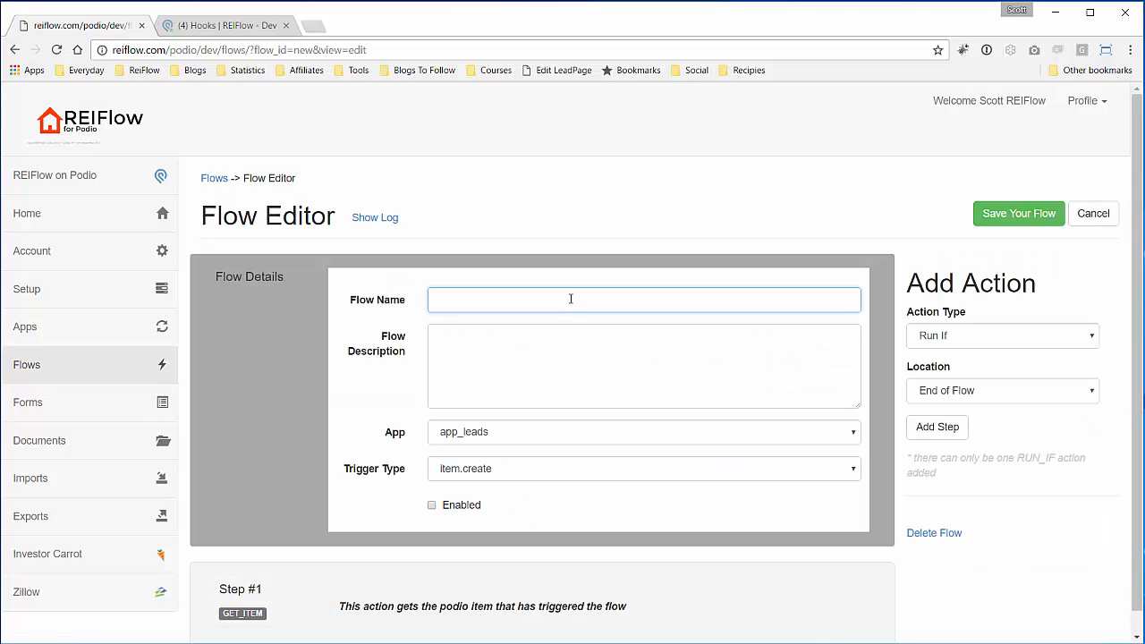
pyautogui.write('Demo Flow')
pyautogui.click(542, 332)
pyautogui.write('Crea')
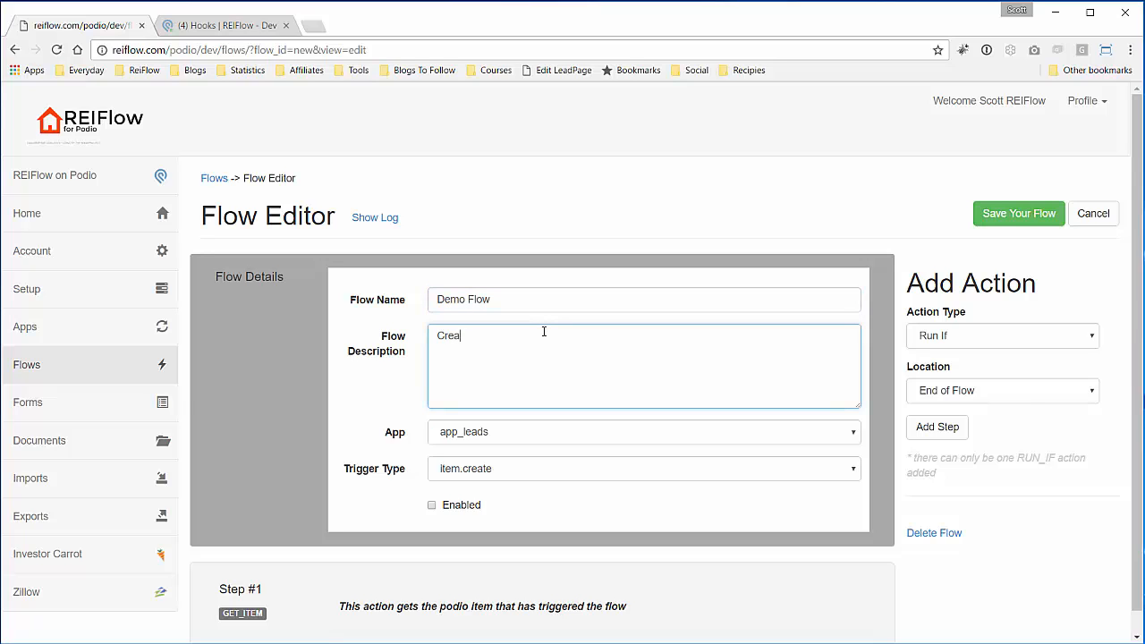
pyautogui.write('tes REIFLOW Lead when new item is')
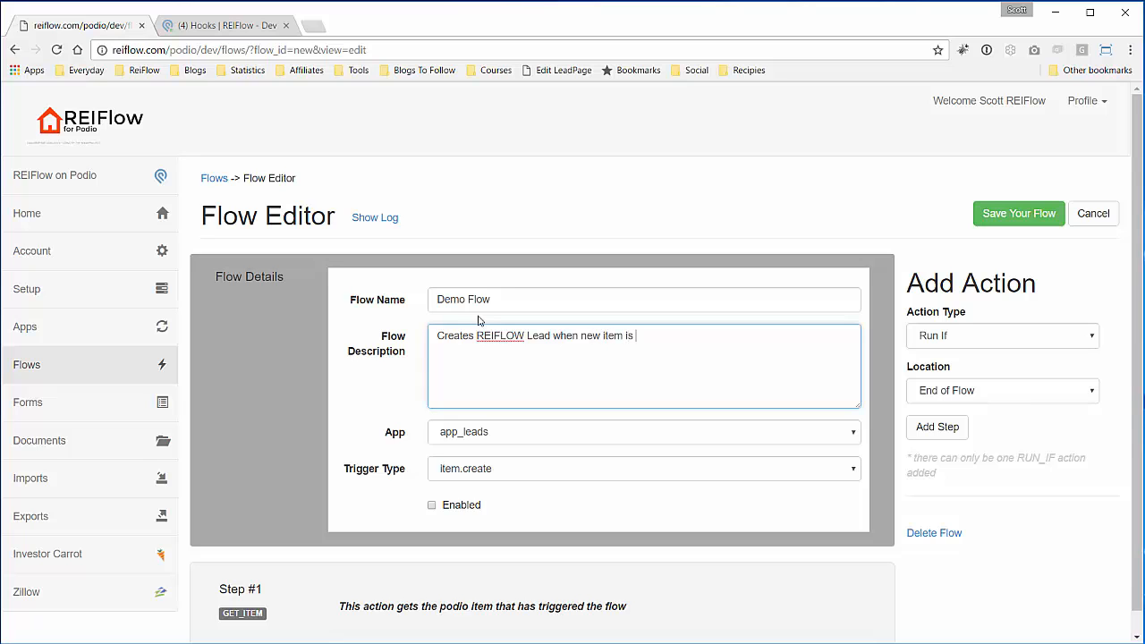
pyautogui.write(' created')
# - Set the flow's app to app_demo_app, keep trigger item.create, and enable it
pyautogui.scroll(-1, 612, 381)
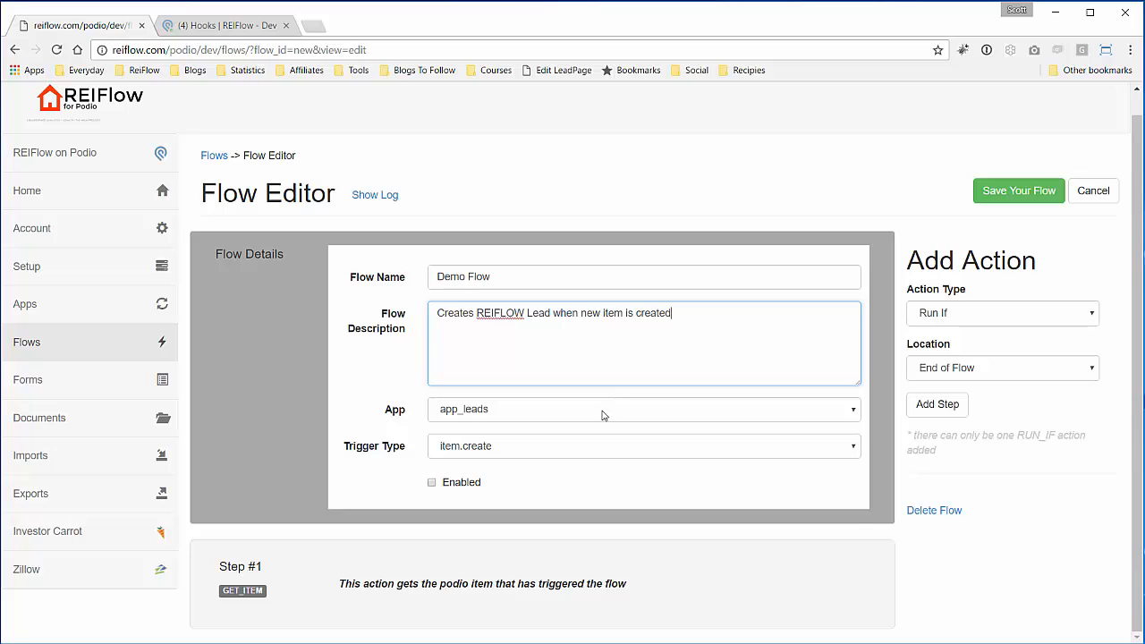
pyautogui.click(603, 414)
pyautogui.click(565, 605)
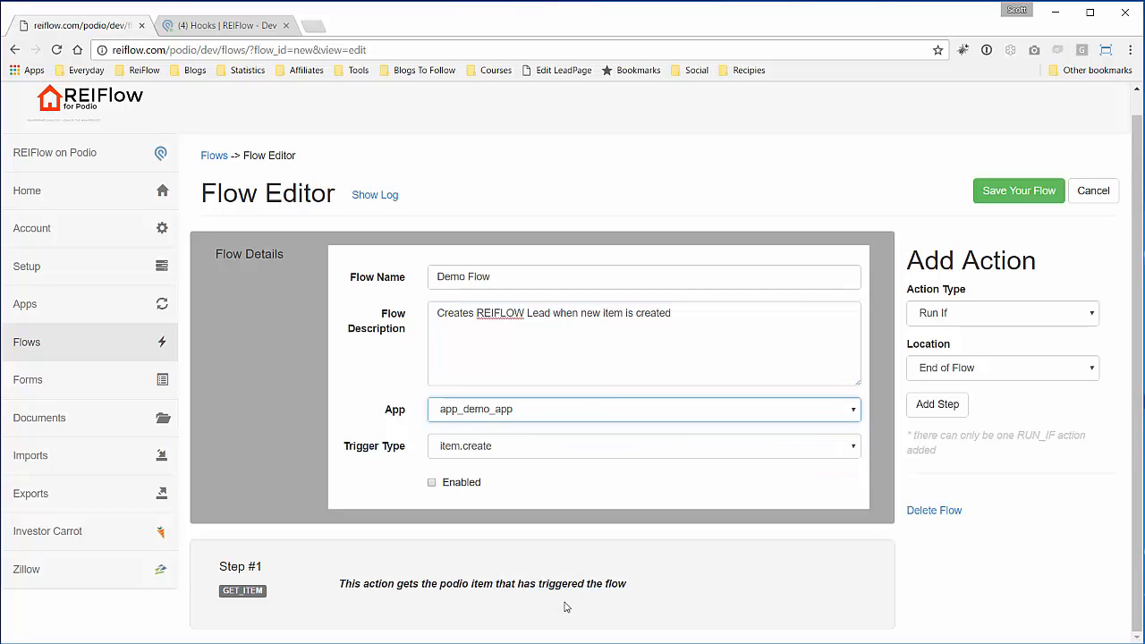
pyautogui.click(542, 448)
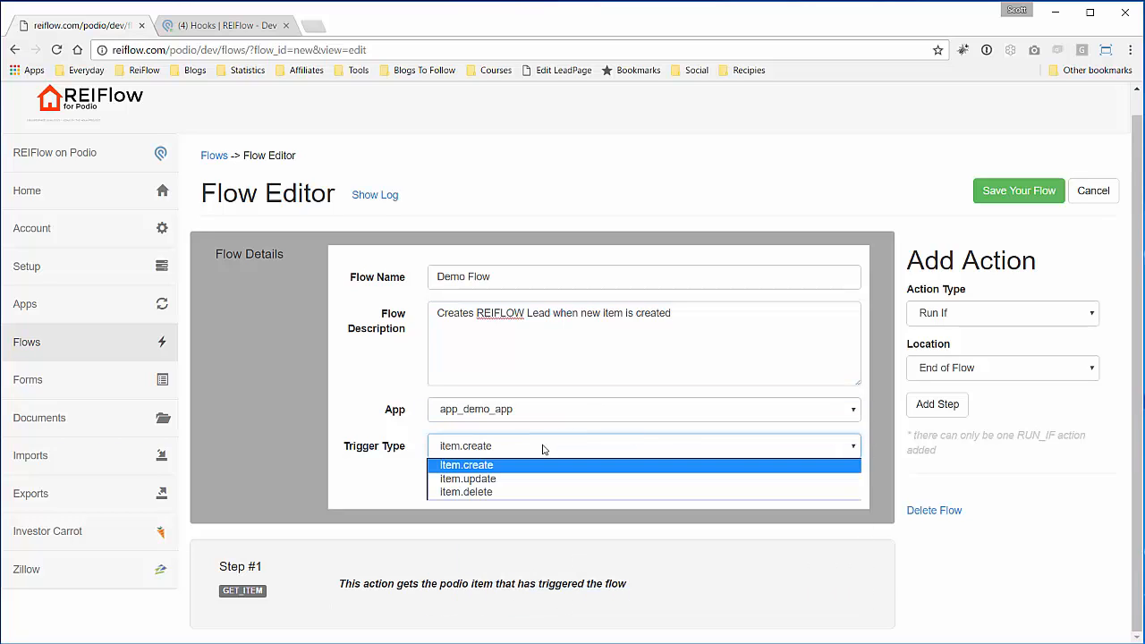
pyautogui.click(542, 448)
pyautogui.click(457, 483)
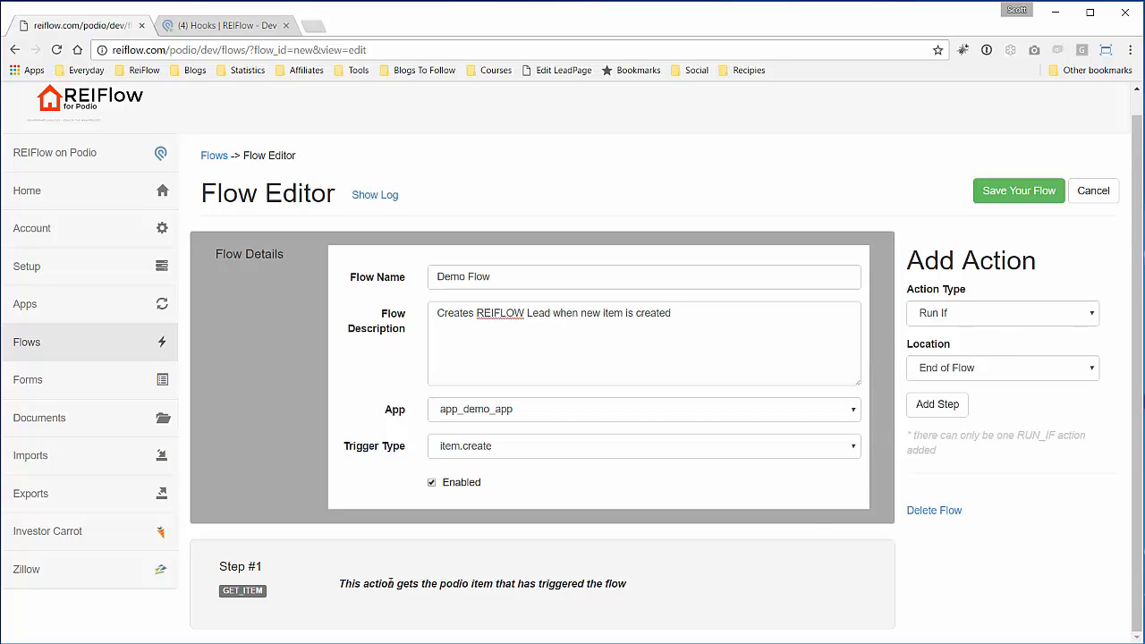
pyautogui.click(1015, 322)
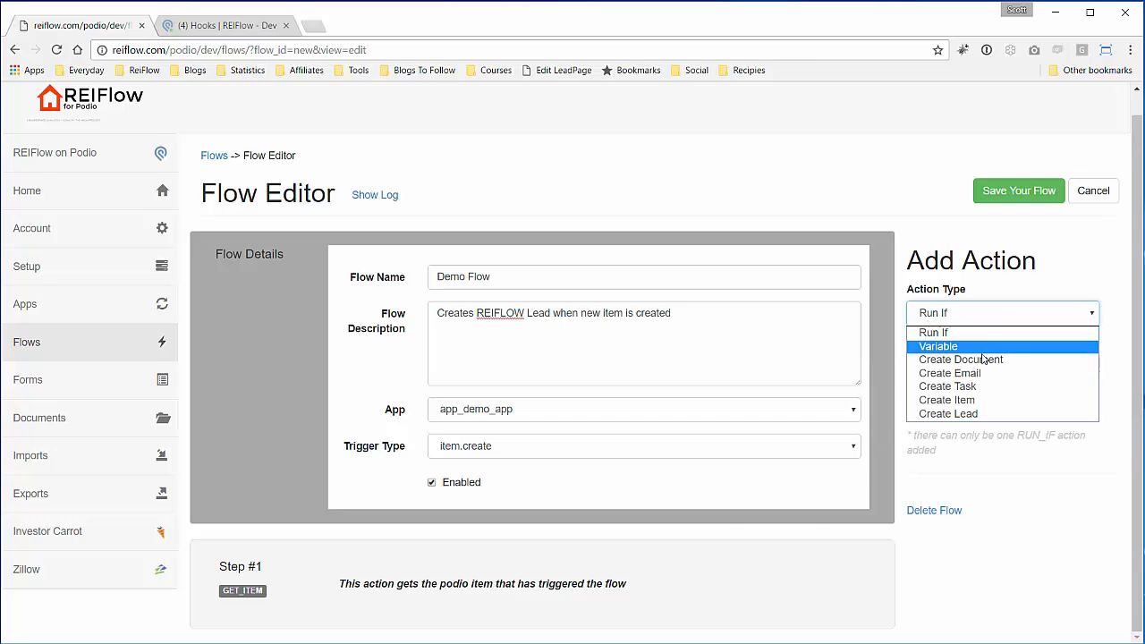
# - Add a Create Lead step to Demo Flow
pyautogui.click(965, 414)
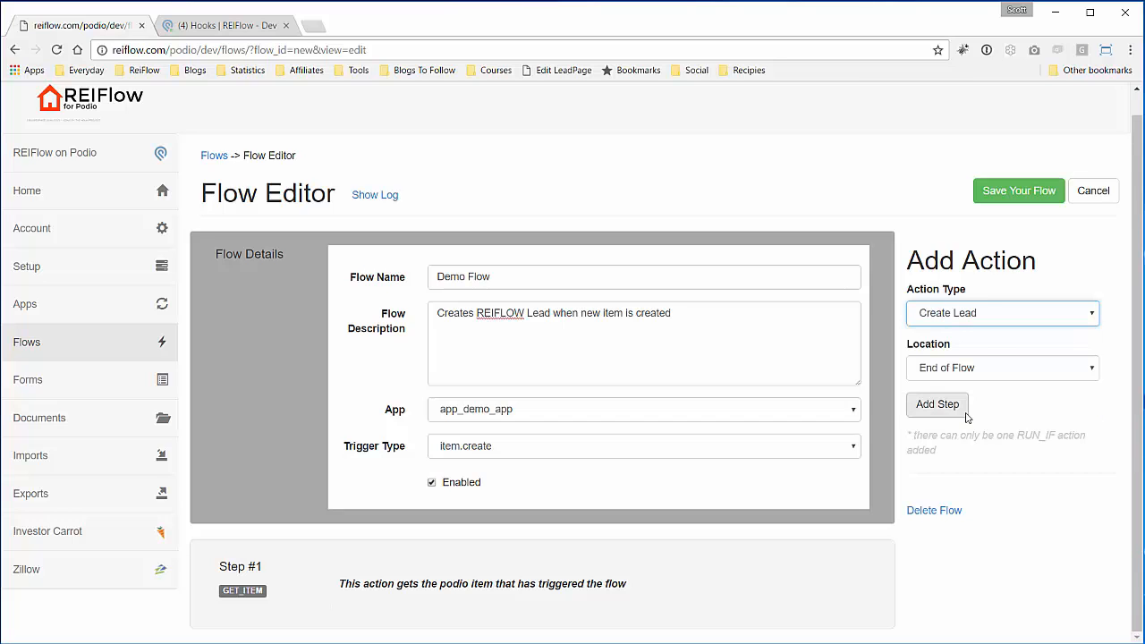
pyautogui.click(948, 411)
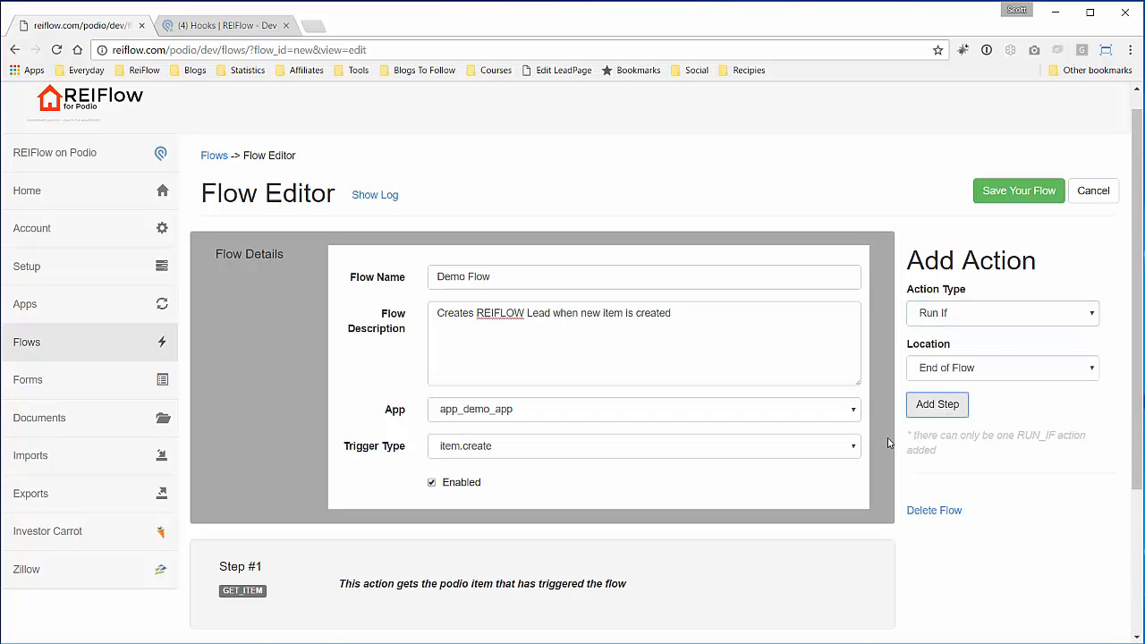
pyautogui.scroll(-3, 975, 469)
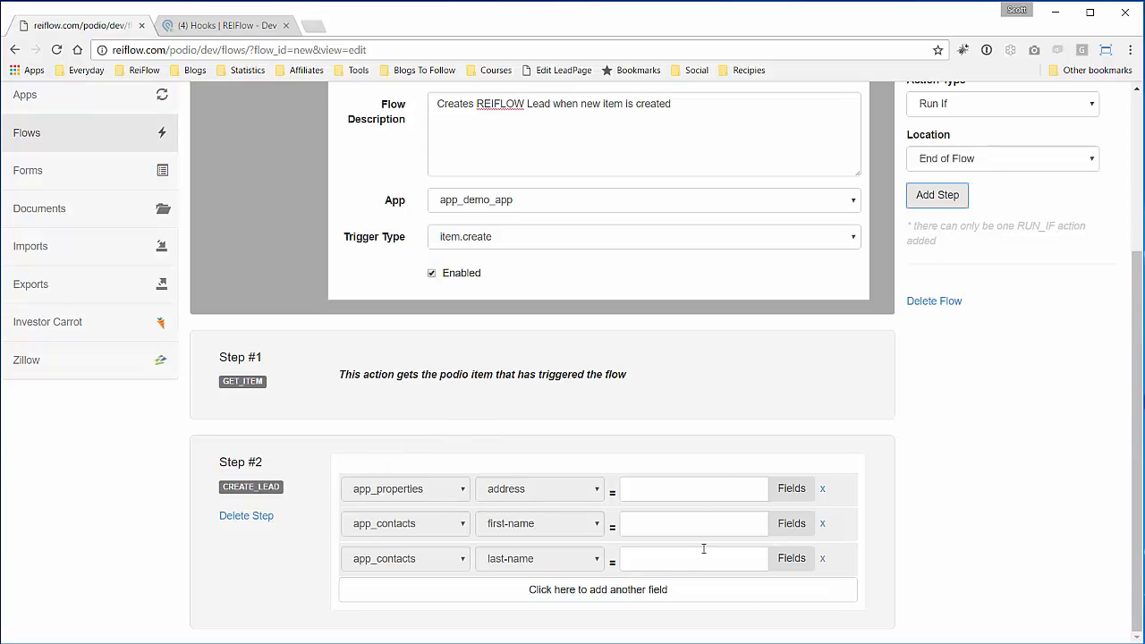
# - Map the lead's address value to app_demo_app's address field
pyautogui.click(689, 490)
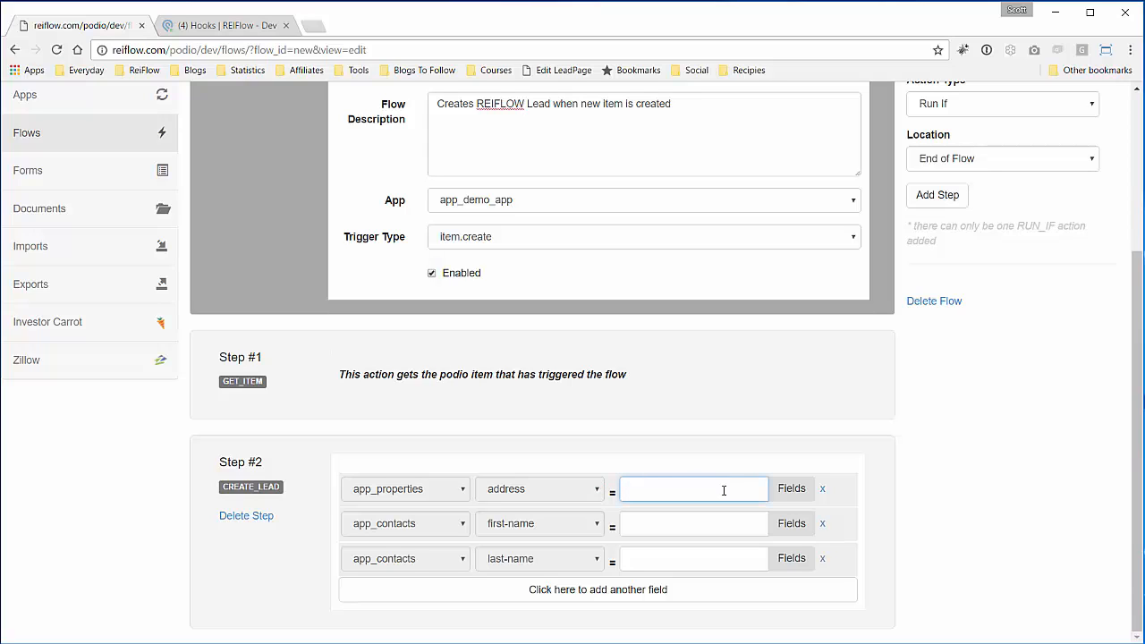
pyautogui.click(794, 491)
pyautogui.scroll(-1, 701, 503)
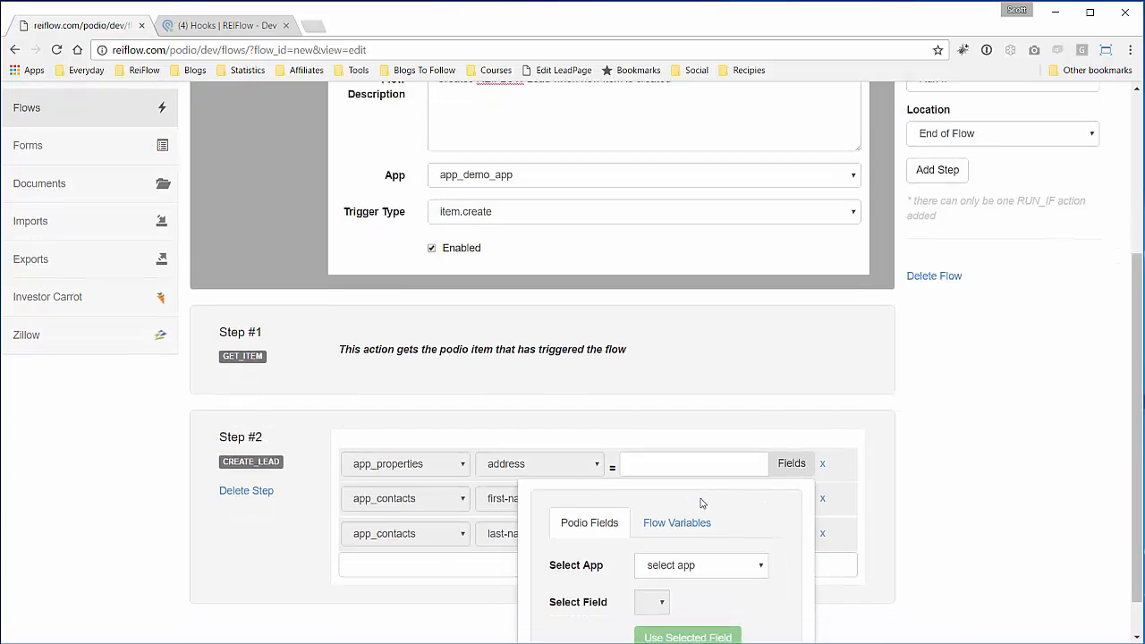
pyautogui.click(694, 520)
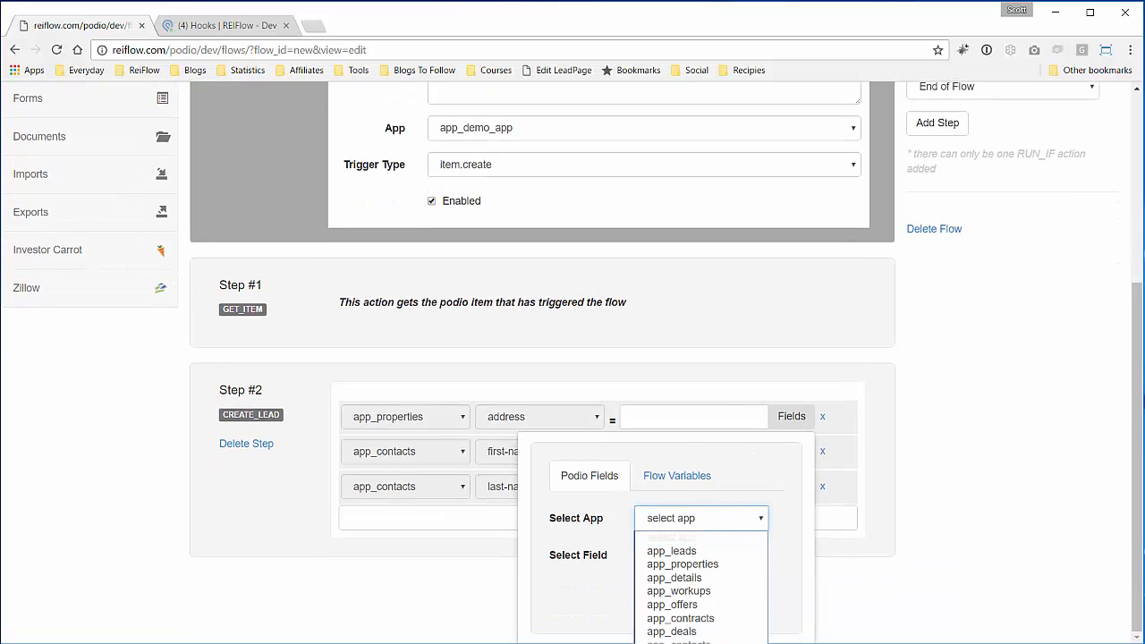
pyautogui.click(680, 637)
pyautogui.click(671, 558)
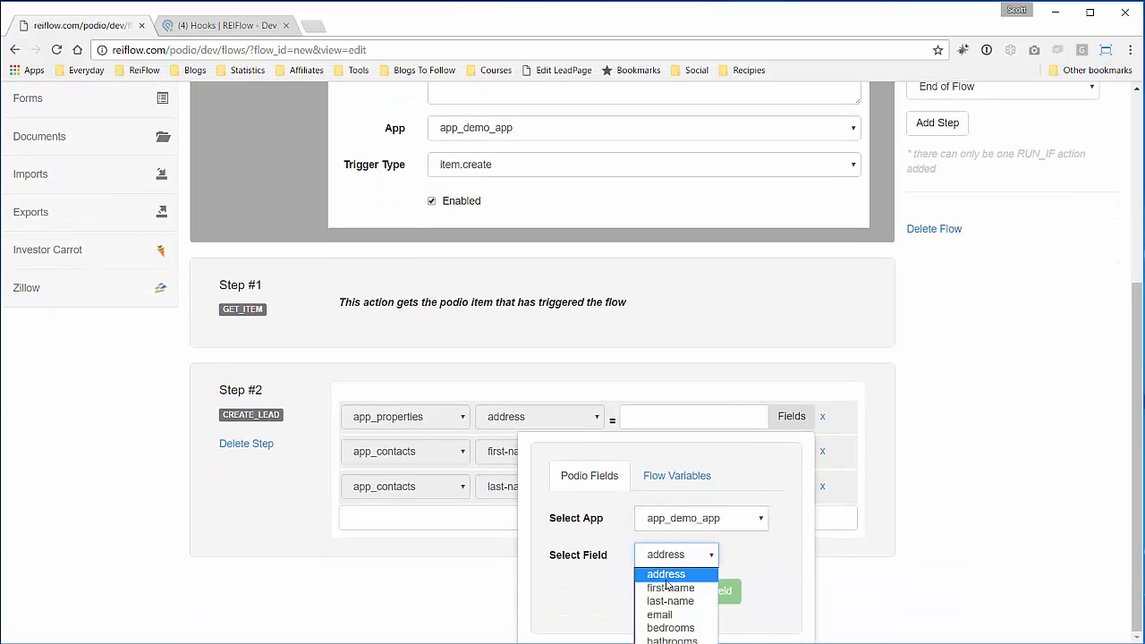
pyautogui.click(666, 579)
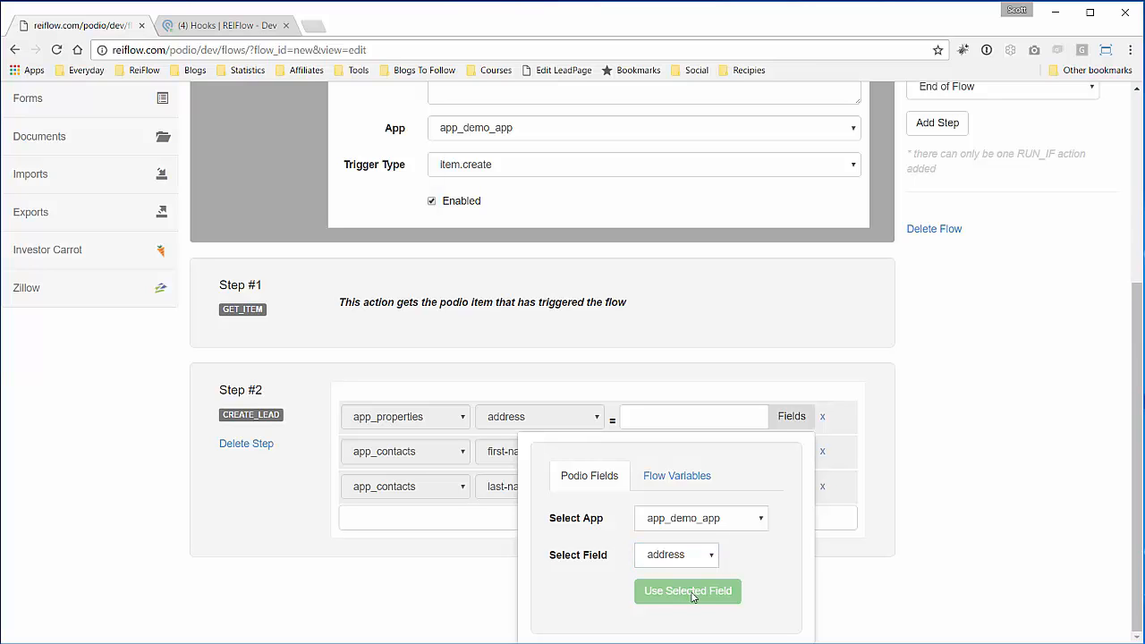
pyautogui.click(704, 564)
pyautogui.click(669, 583)
pyautogui.click(673, 558)
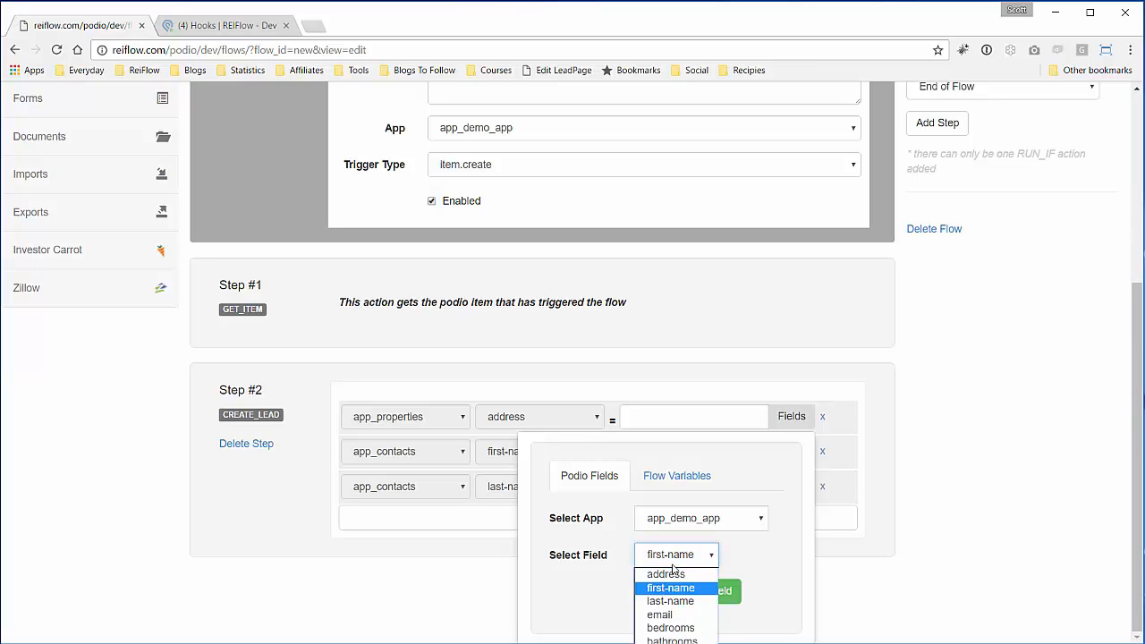
pyautogui.click(672, 581)
pyautogui.click(694, 592)
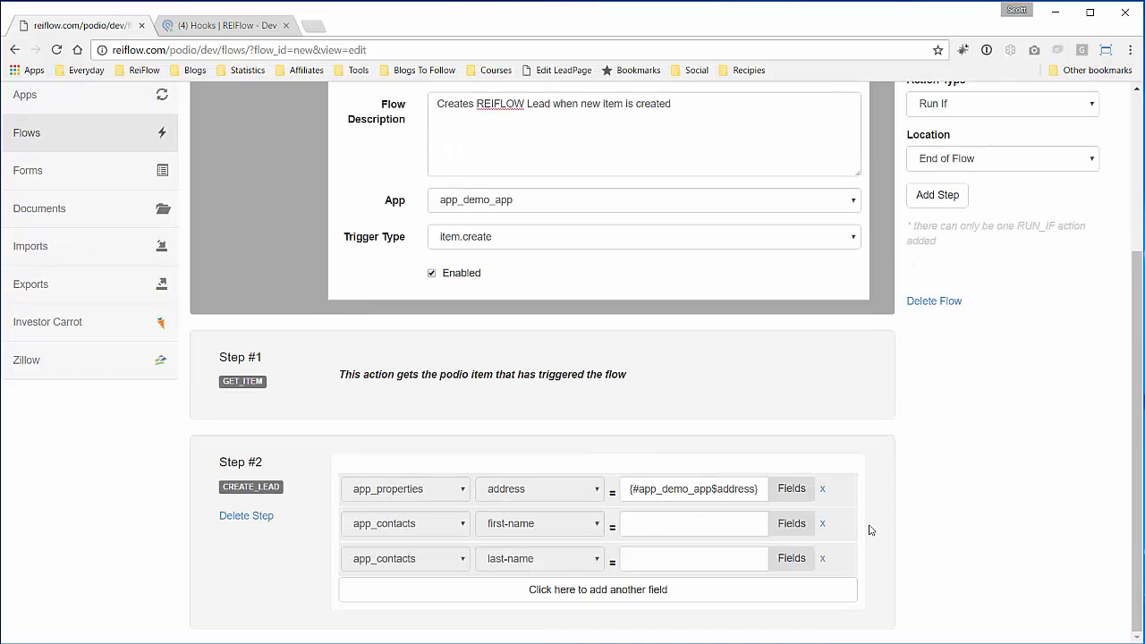
# - Map the lead's first name to app_demo_app's first-name field
pyautogui.click(792, 522)
pyautogui.click(699, 554)
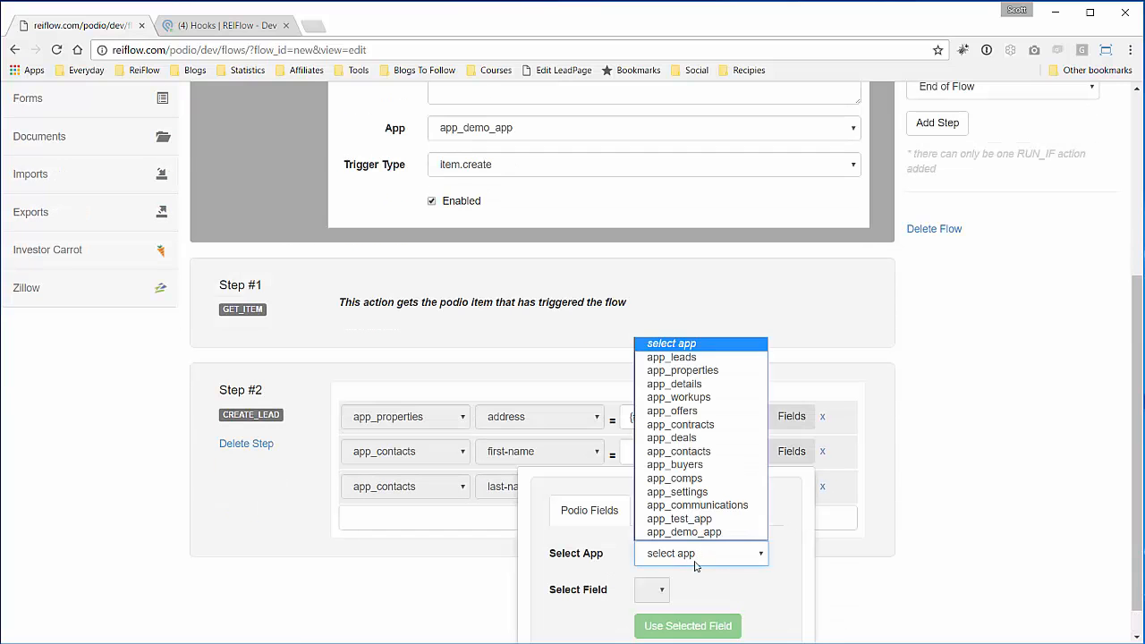
pyautogui.click(698, 535)
pyautogui.click(675, 589)
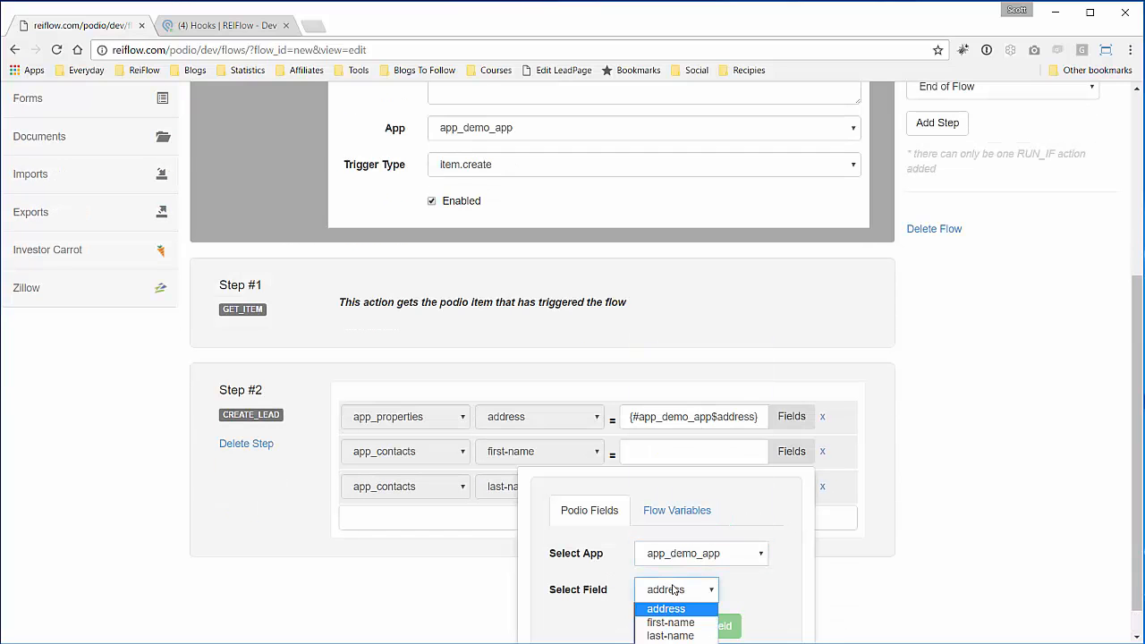
pyautogui.click(673, 617)
pyautogui.click(682, 626)
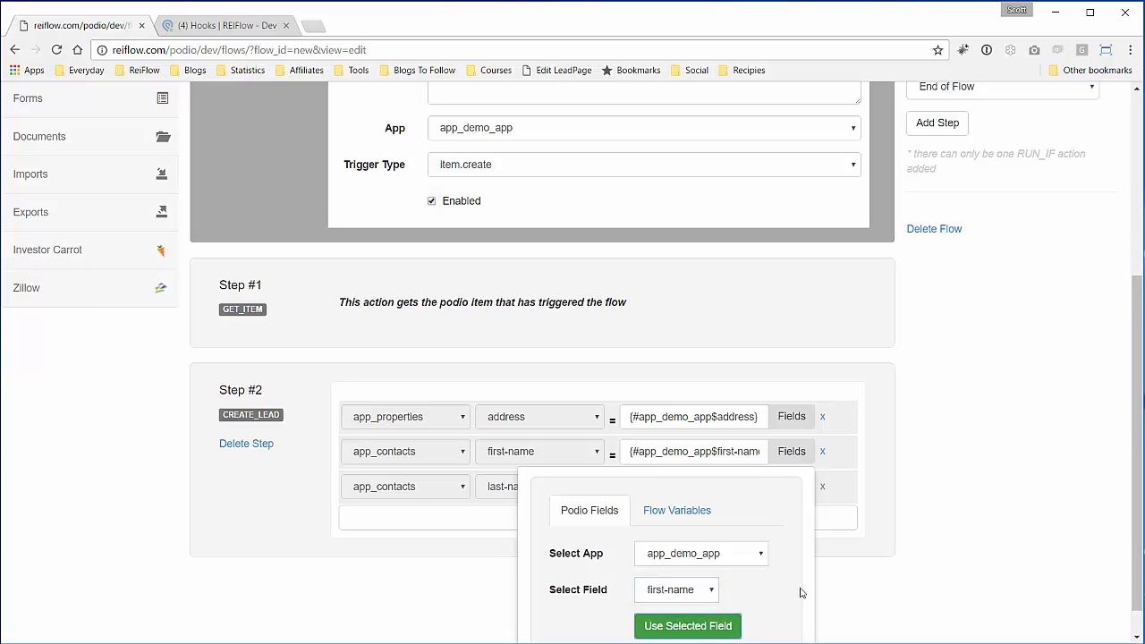
pyautogui.click(899, 545)
# - Map the lead's last name to app_demo_app's last-name field
pyautogui.click(778, 556)
pyautogui.scroll(-2, 728, 542)
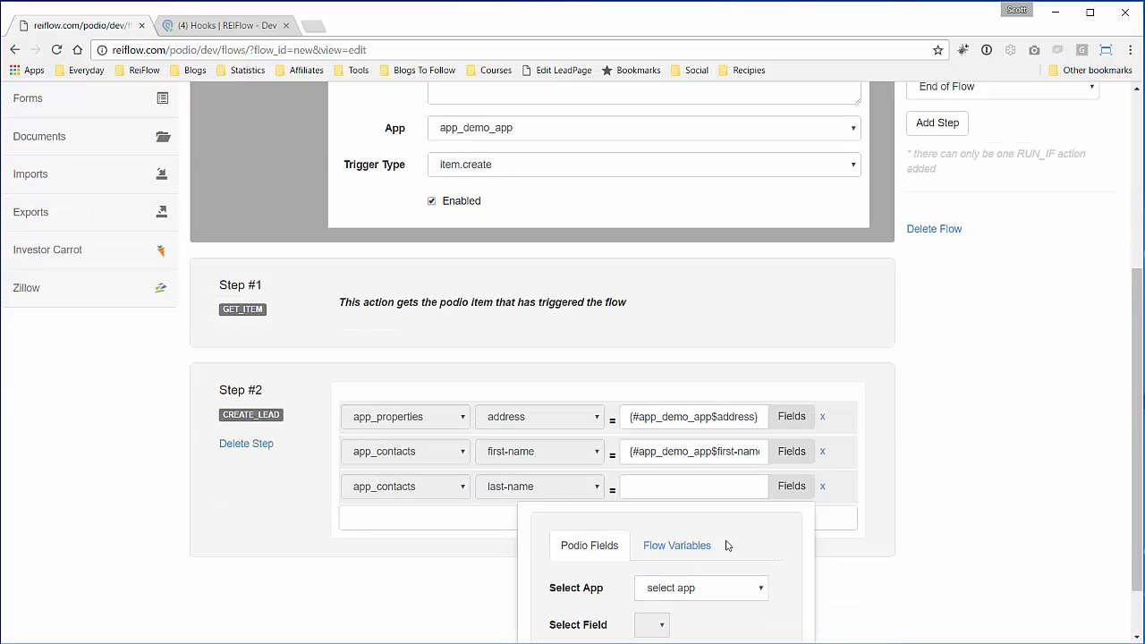
pyautogui.click(716, 519)
pyautogui.click(703, 605)
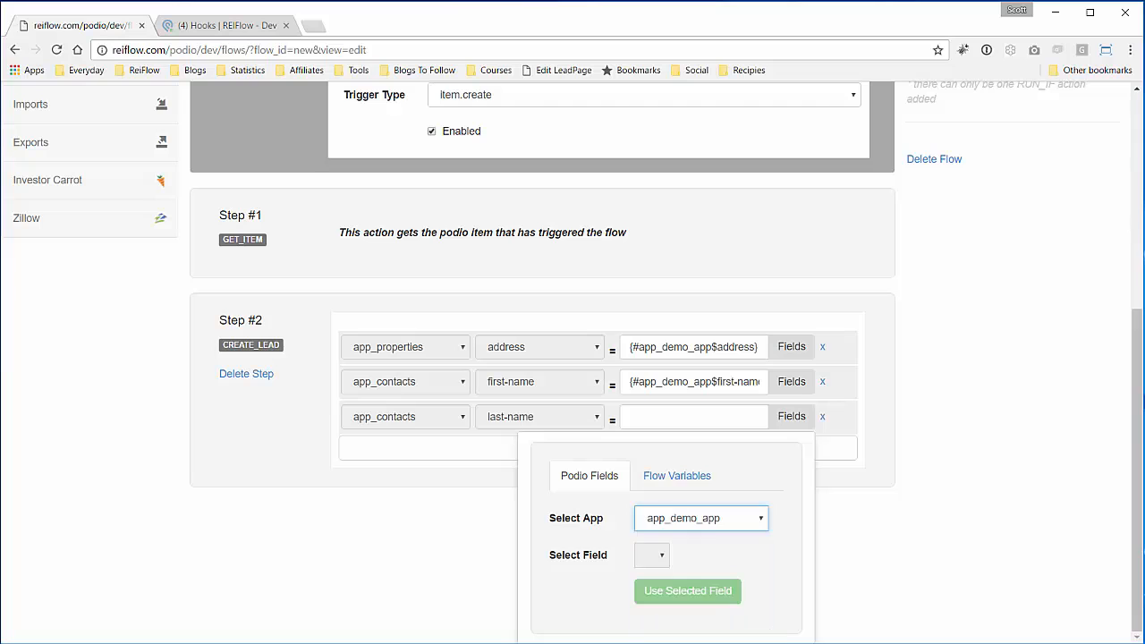
pyautogui.click(672, 557)
pyautogui.click(673, 603)
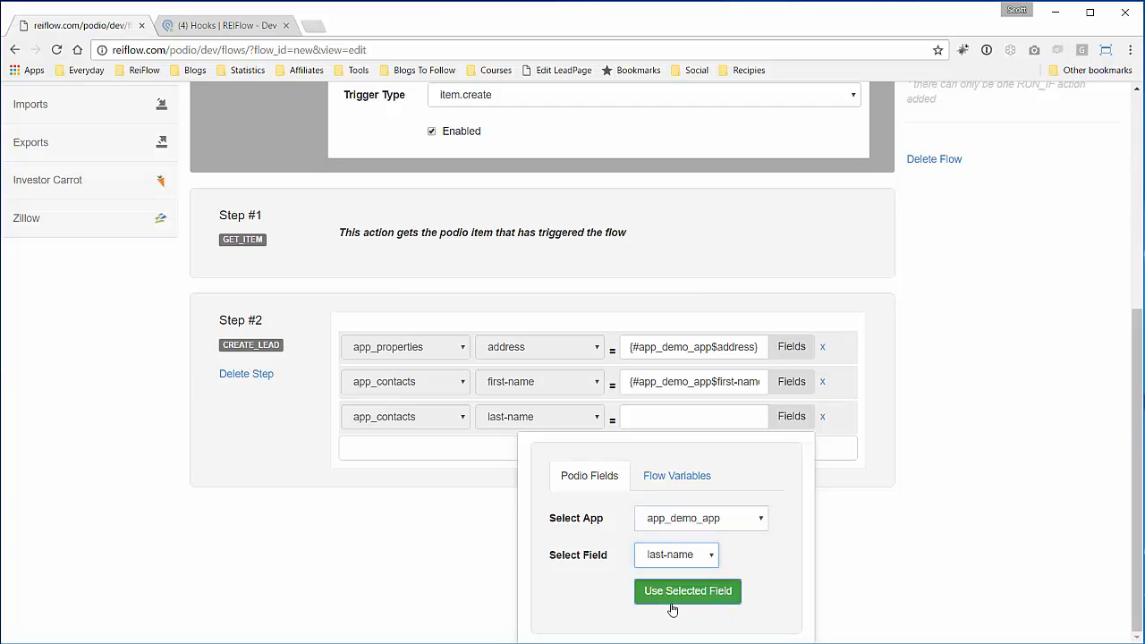
pyautogui.click(756, 594)
pyautogui.click(876, 568)
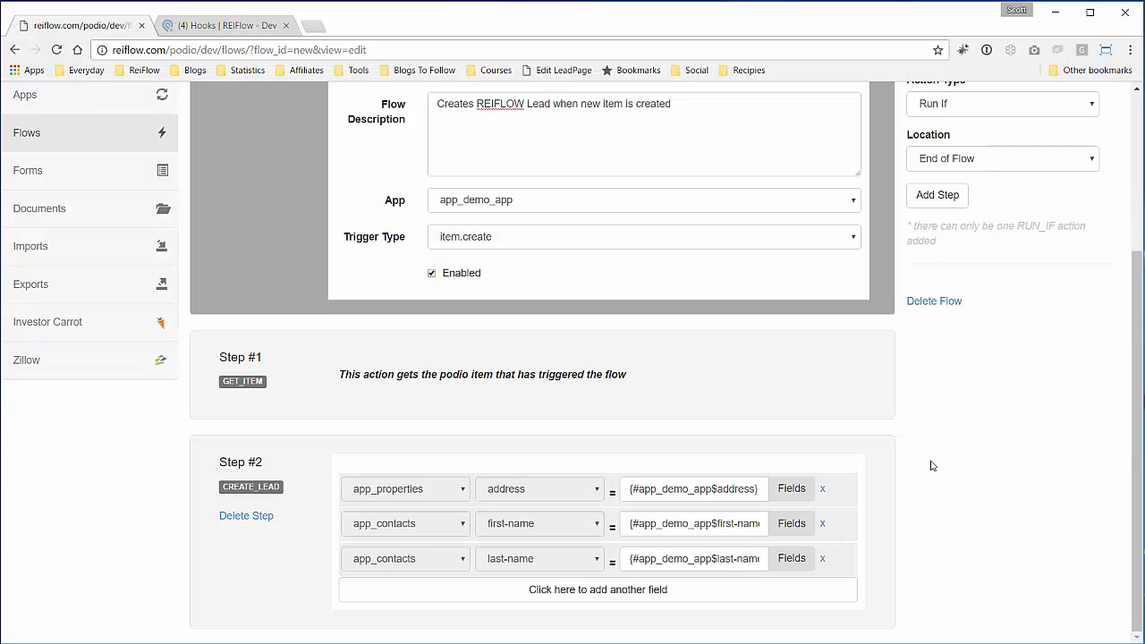
# - Add an app_contacts row mapping the lead's email to app_demo_app's email field
pyautogui.click(583, 596)
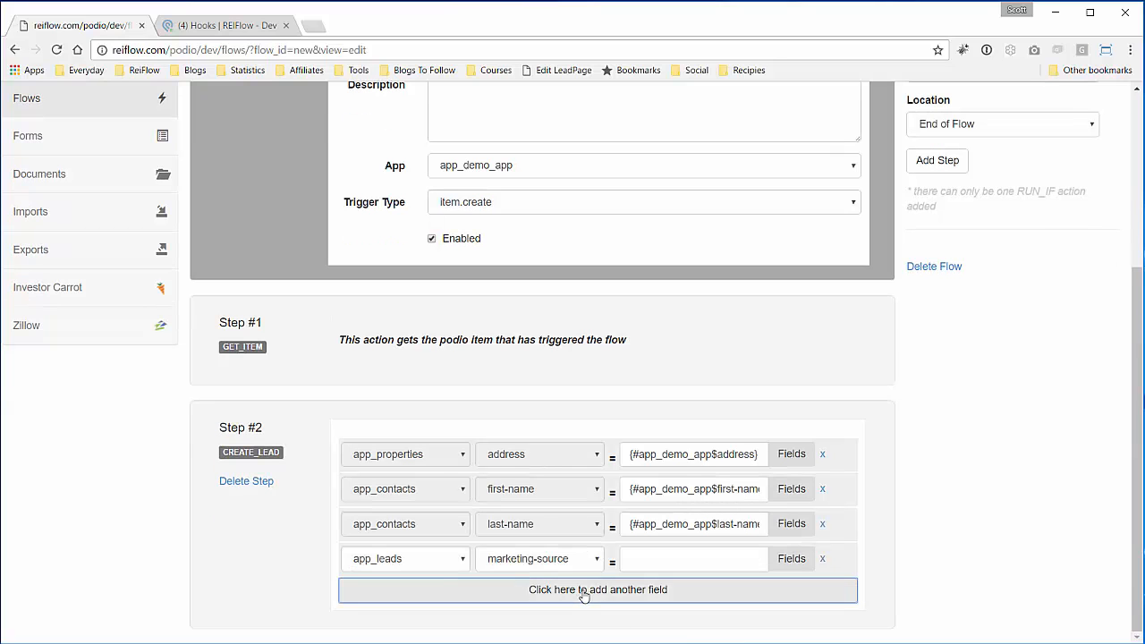
pyautogui.click(449, 563)
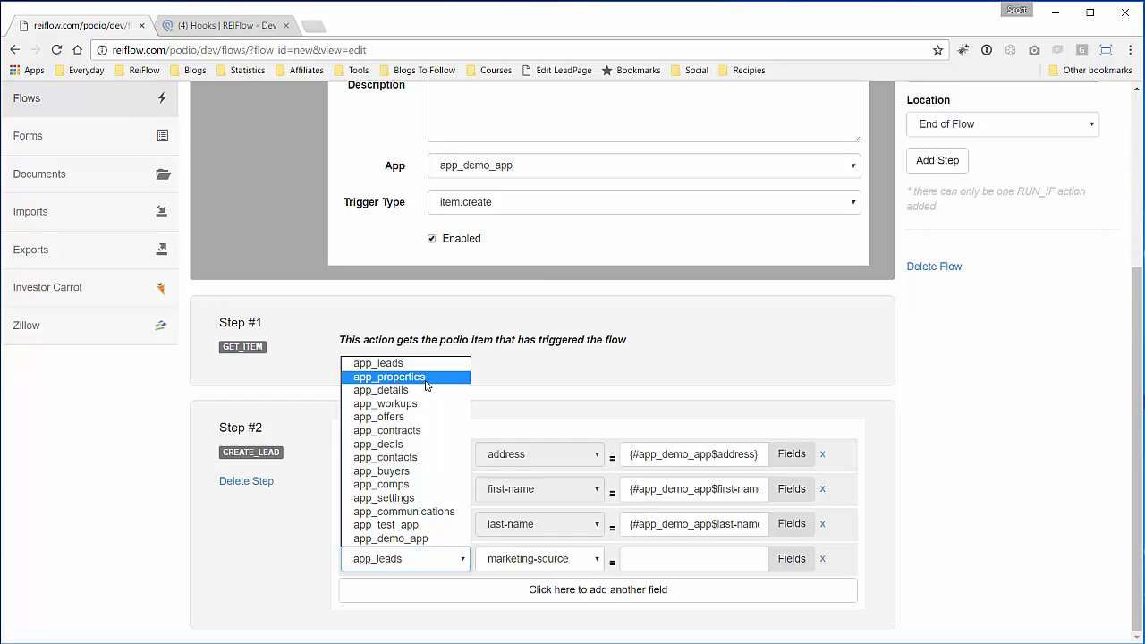
pyautogui.click(406, 459)
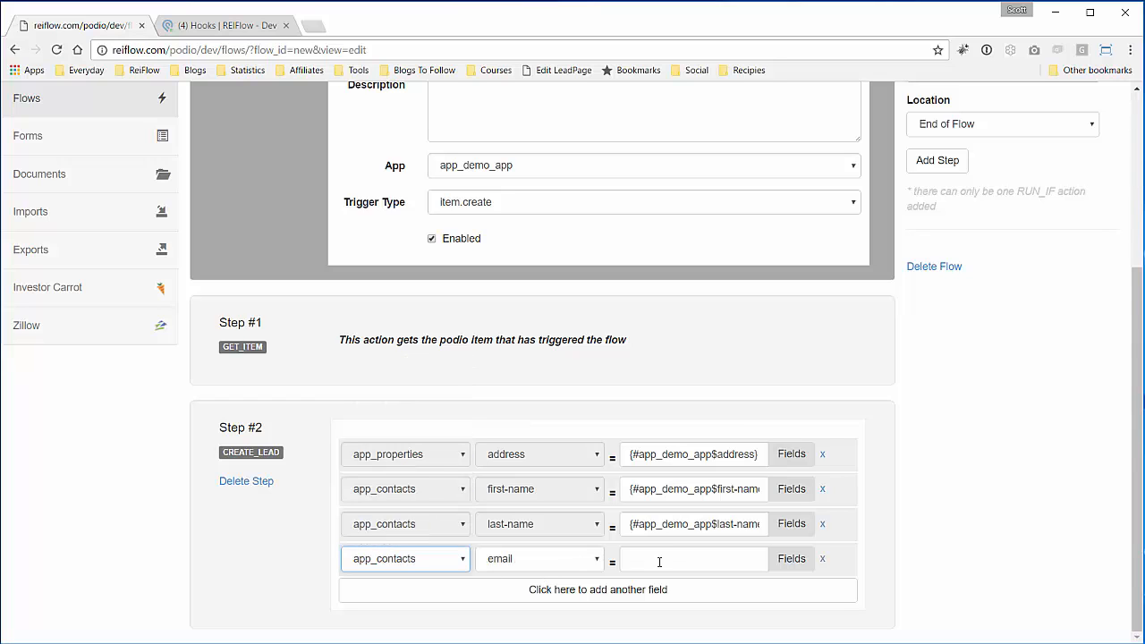
pyautogui.click(791, 558)
pyautogui.click(725, 562)
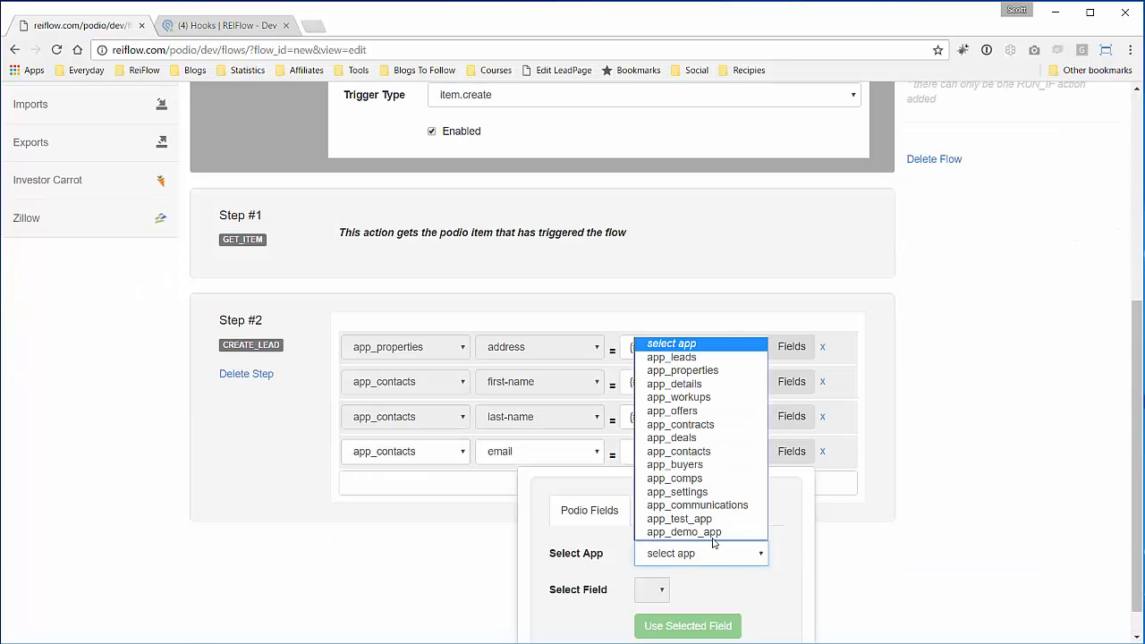
pyautogui.click(713, 532)
pyautogui.click(666, 590)
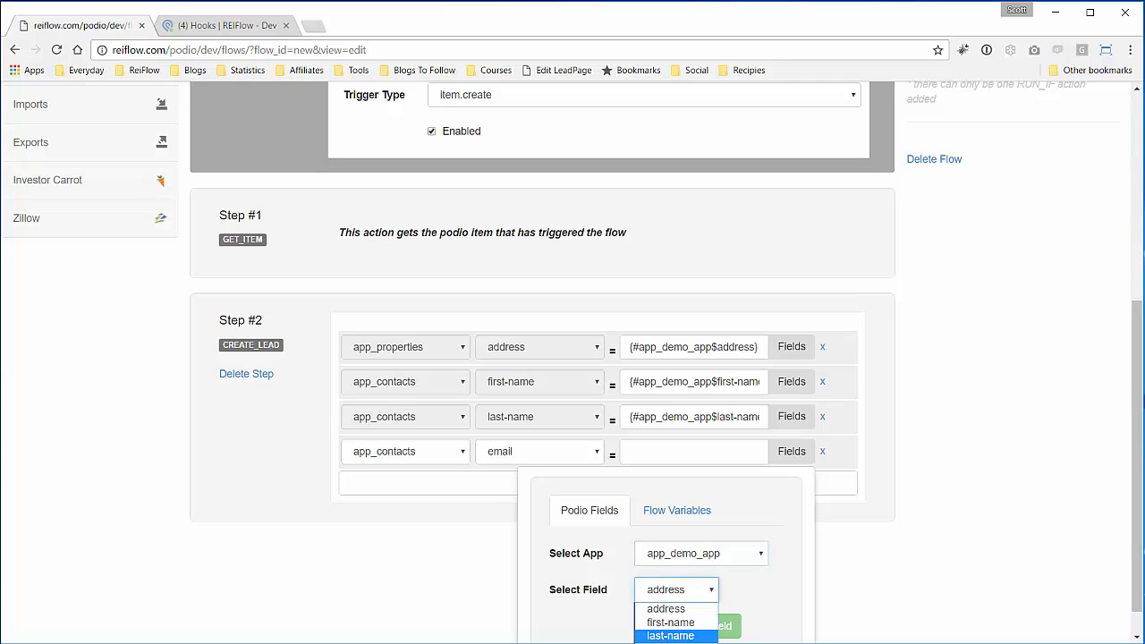
pyautogui.click(670, 643)
pyautogui.click(706, 625)
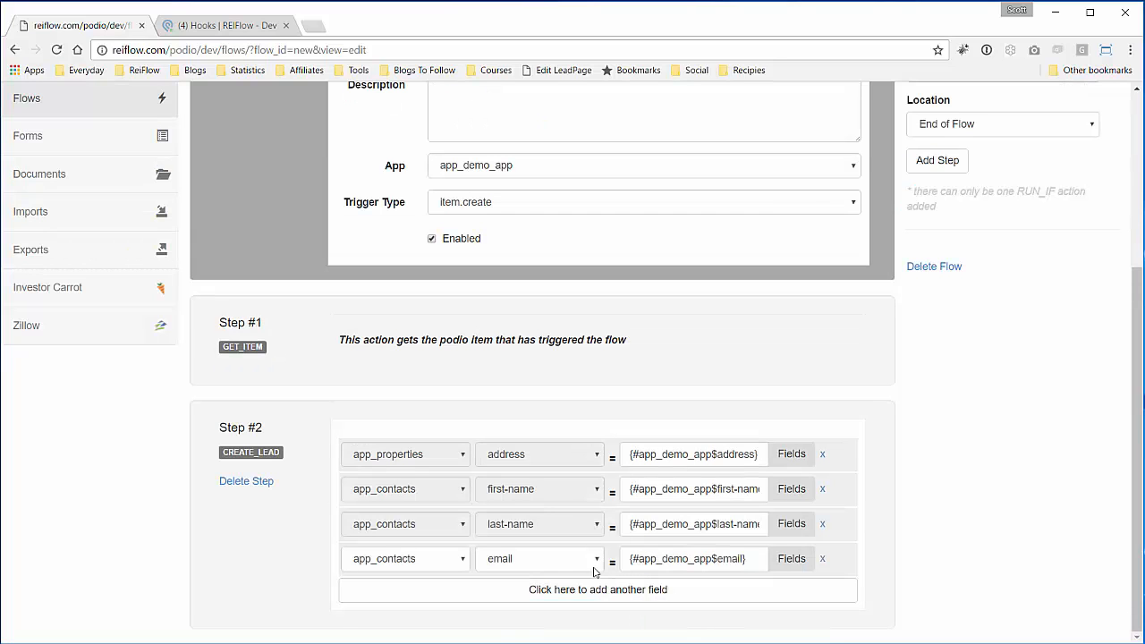
# - Add an app_details bedrooms row filled from app_demo_app's bedrooms field
pyautogui.click(568, 586)
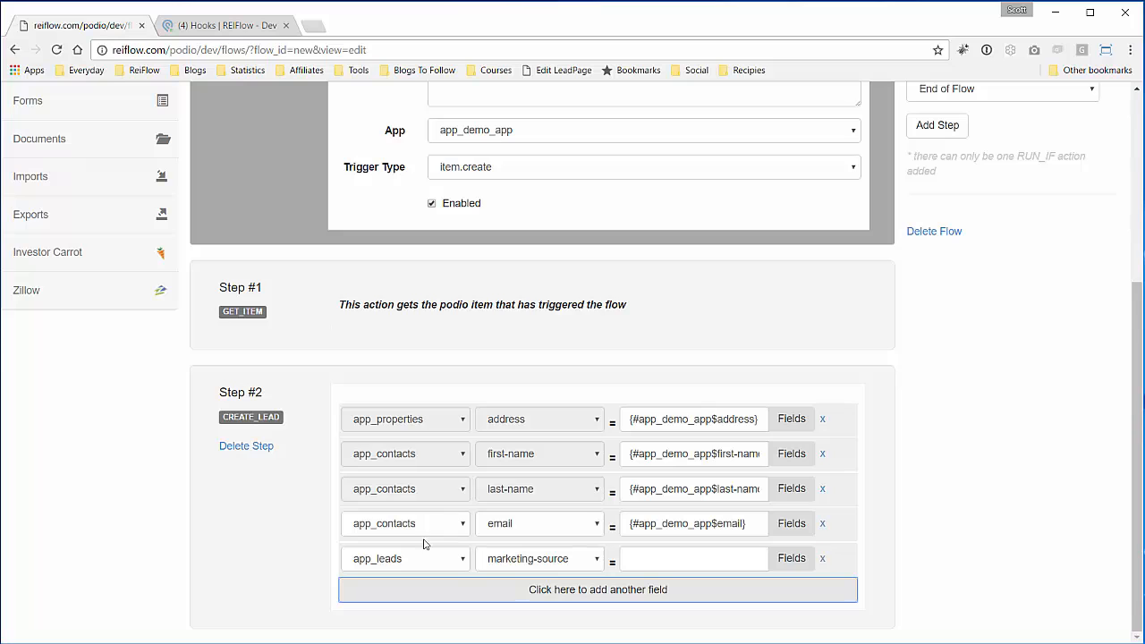
pyautogui.click(460, 589)
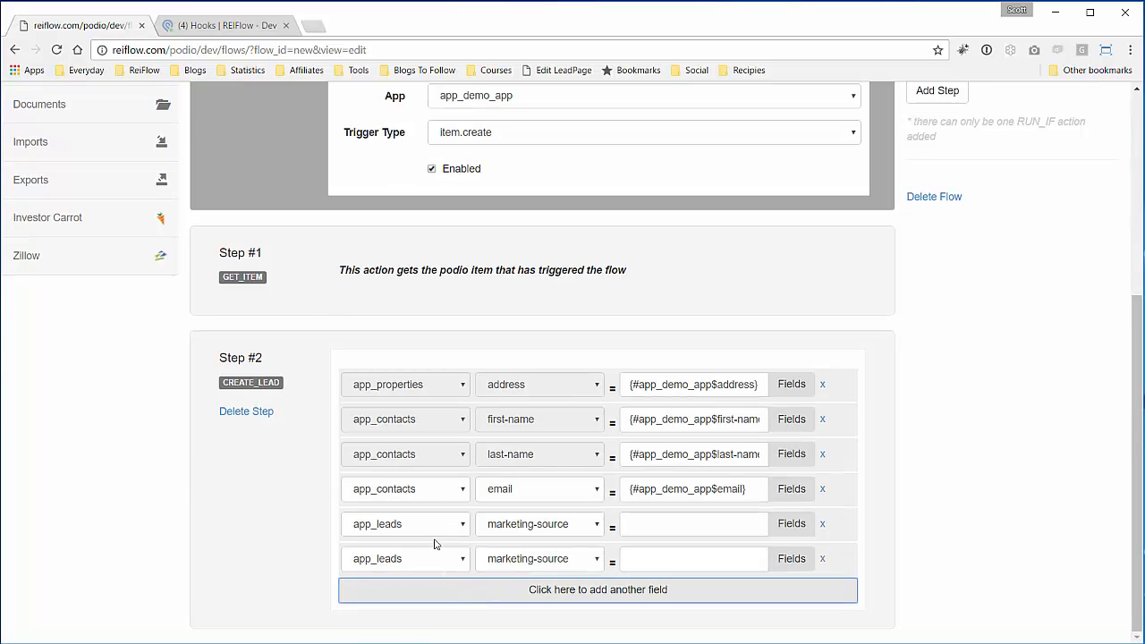
pyautogui.click(436, 532)
pyautogui.click(432, 569)
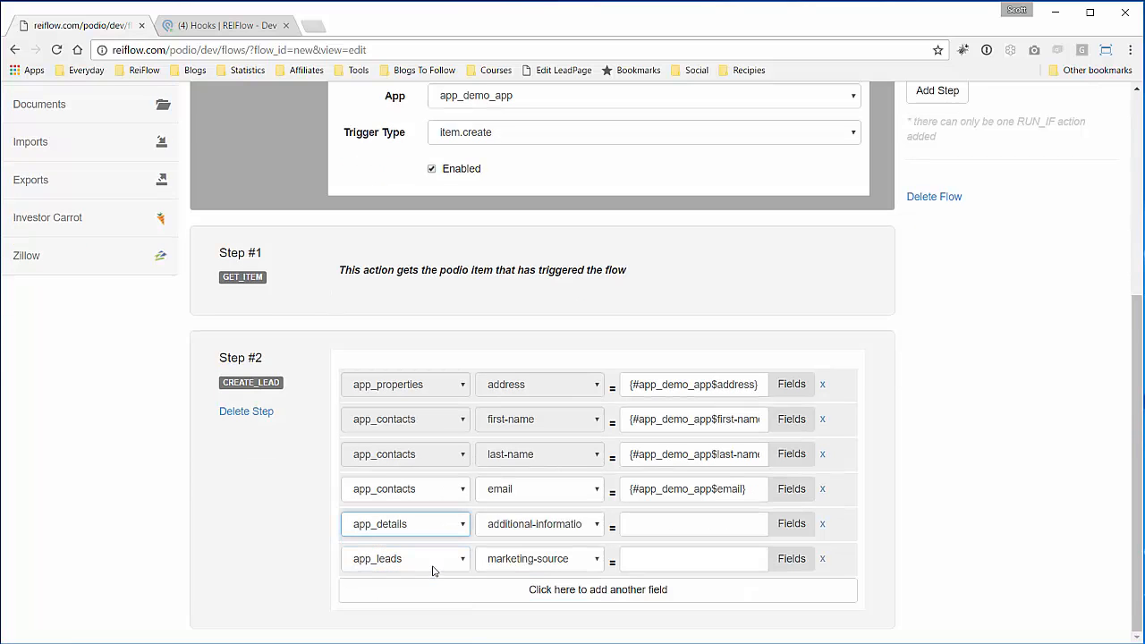
pyautogui.click(547, 526)
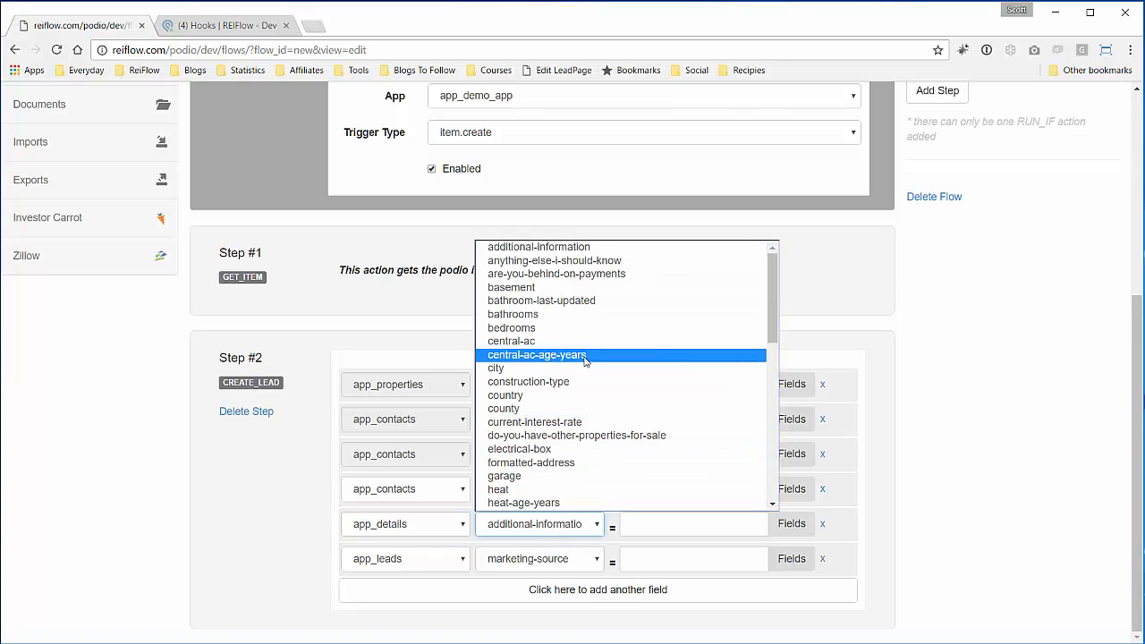
pyautogui.click(592, 329)
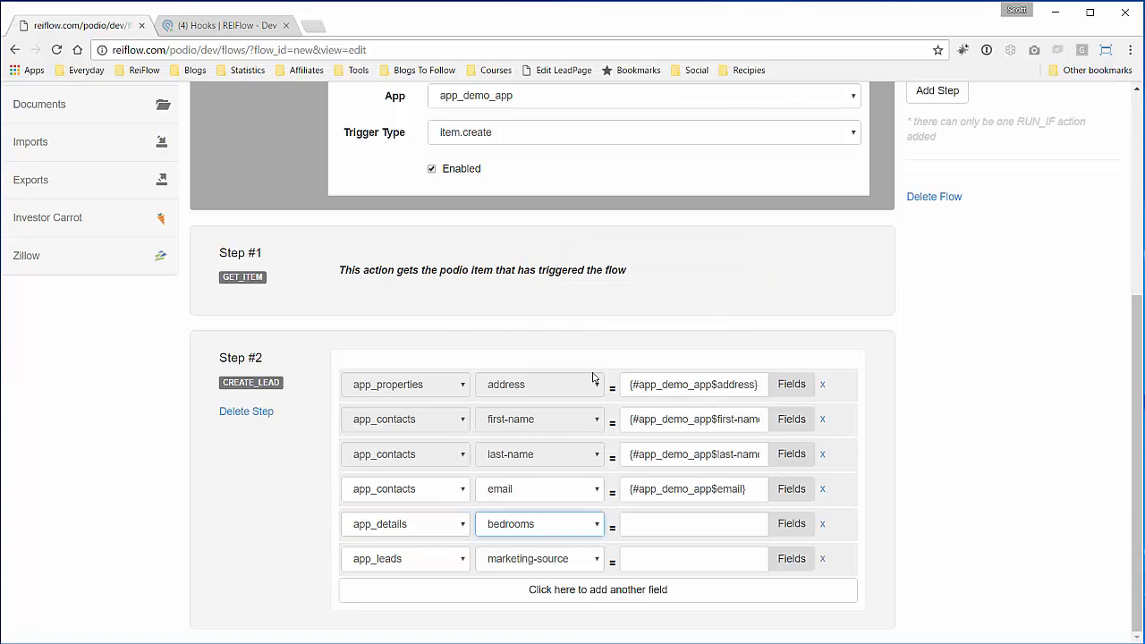
pyautogui.click(708, 530)
pyautogui.click(792, 523)
pyautogui.click(693, 588)
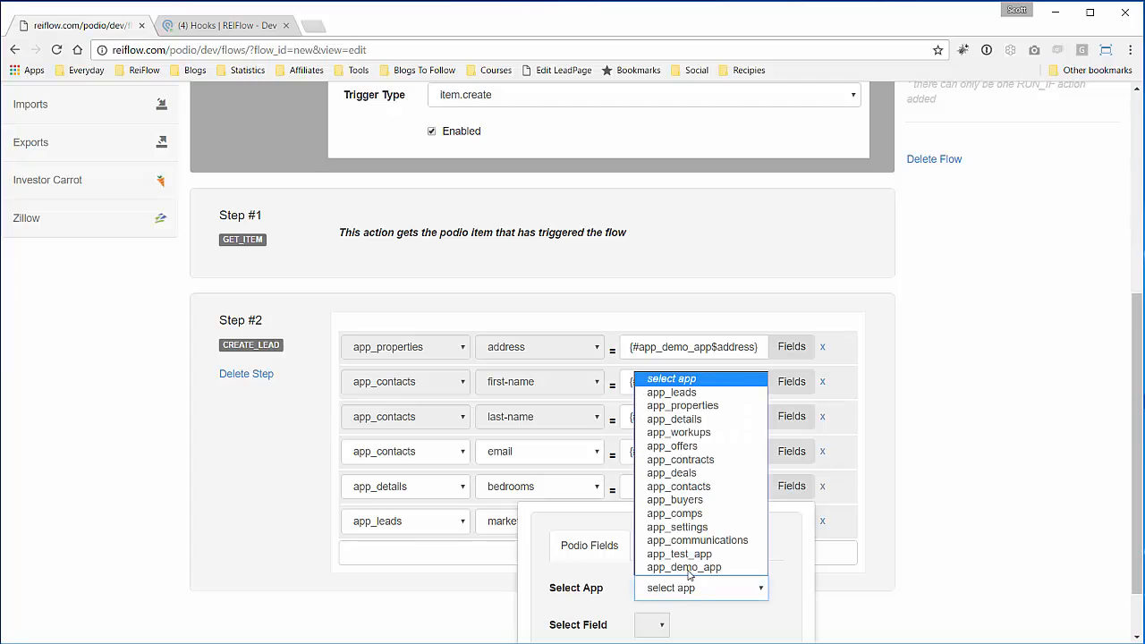
pyautogui.click(687, 566)
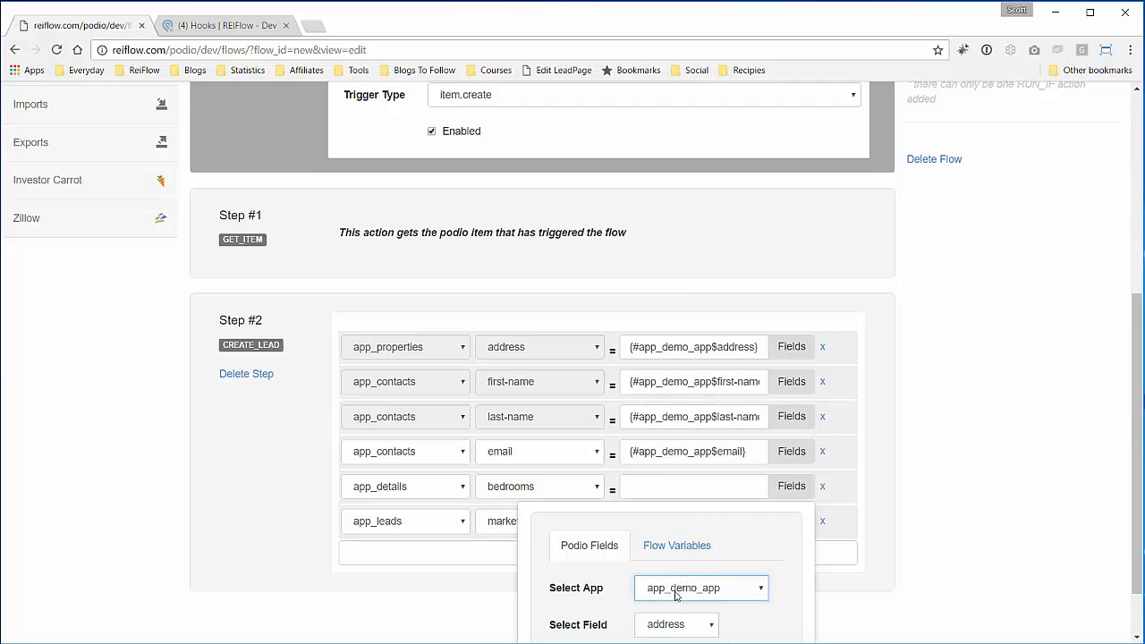
pyautogui.click(671, 625)
pyautogui.click(670, 643)
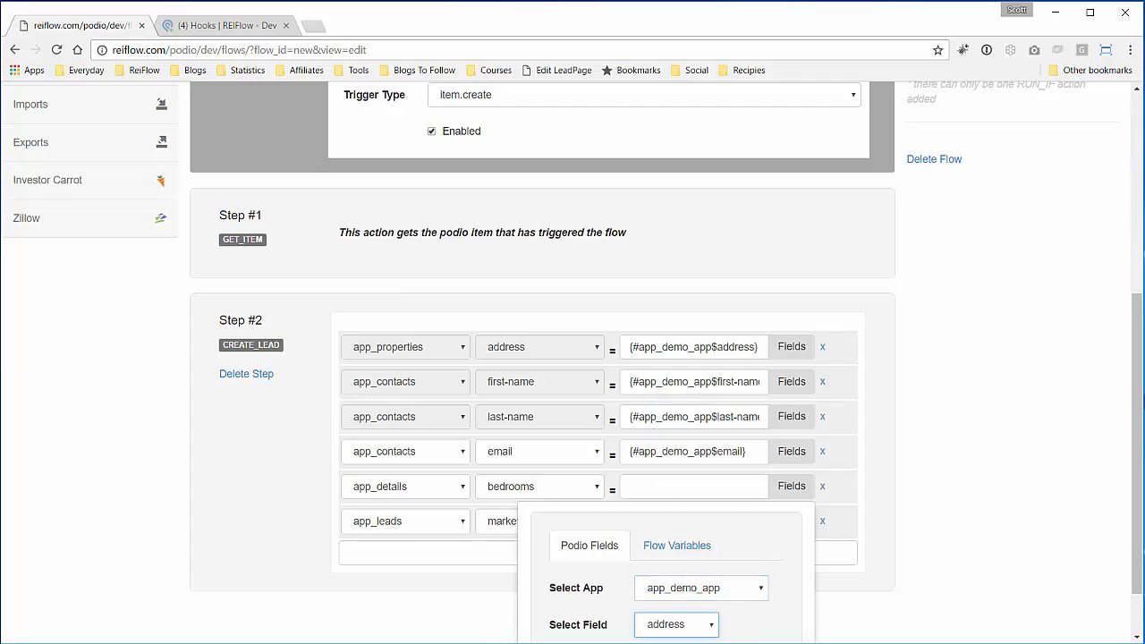
pyautogui.scroll(-1, 868, 613)
pyautogui.click(701, 597)
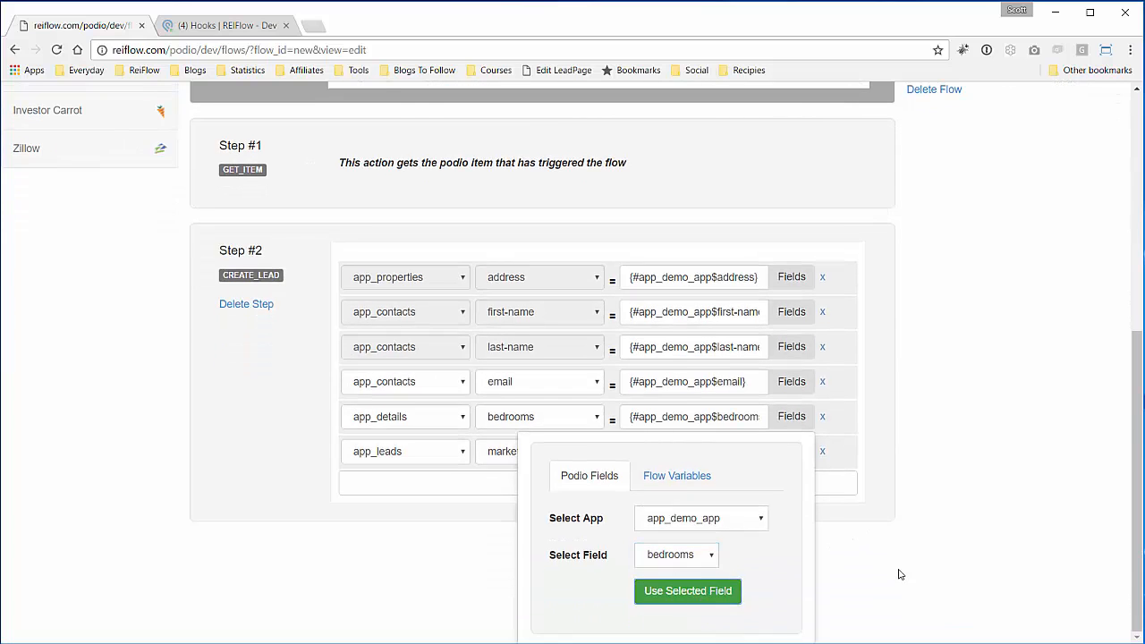
# - Set the last row to app_details bathrooms, filled from app_demo_app's bathrooms field
pyautogui.click(550, 562)
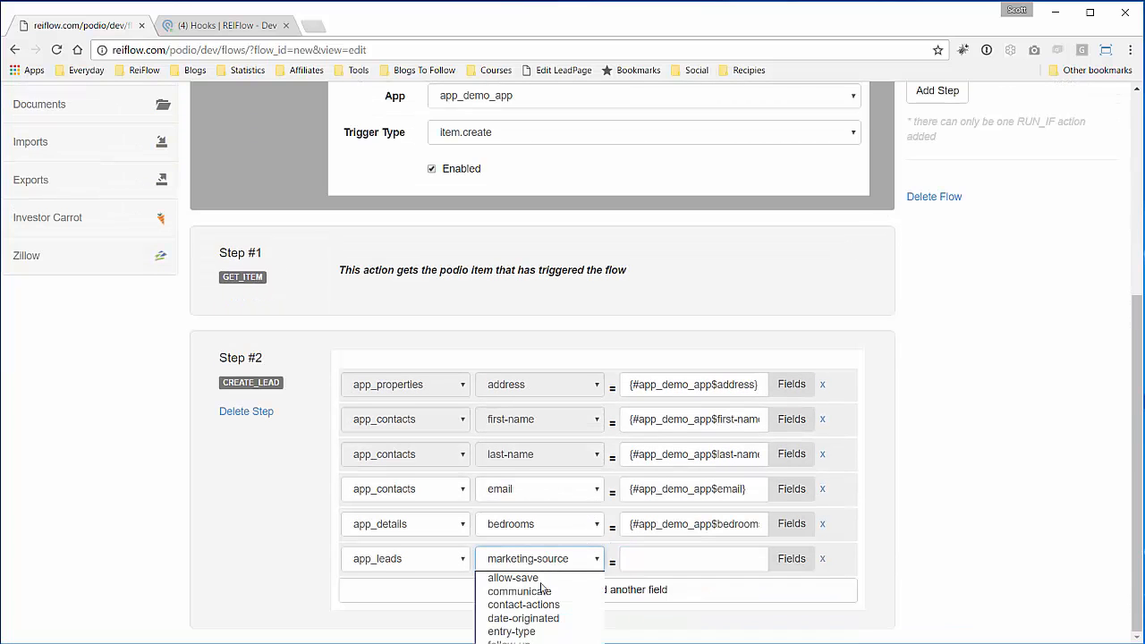
pyautogui.click(444, 569)
pyautogui.click(444, 568)
pyautogui.click(444, 571)
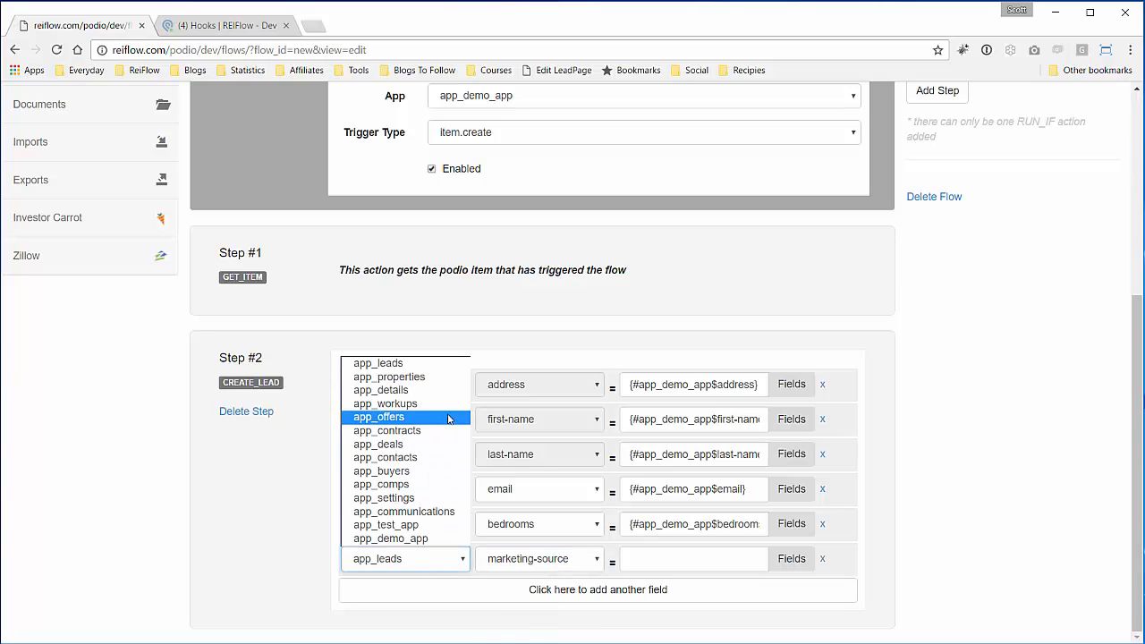
pyautogui.click(429, 390)
pyautogui.click(569, 561)
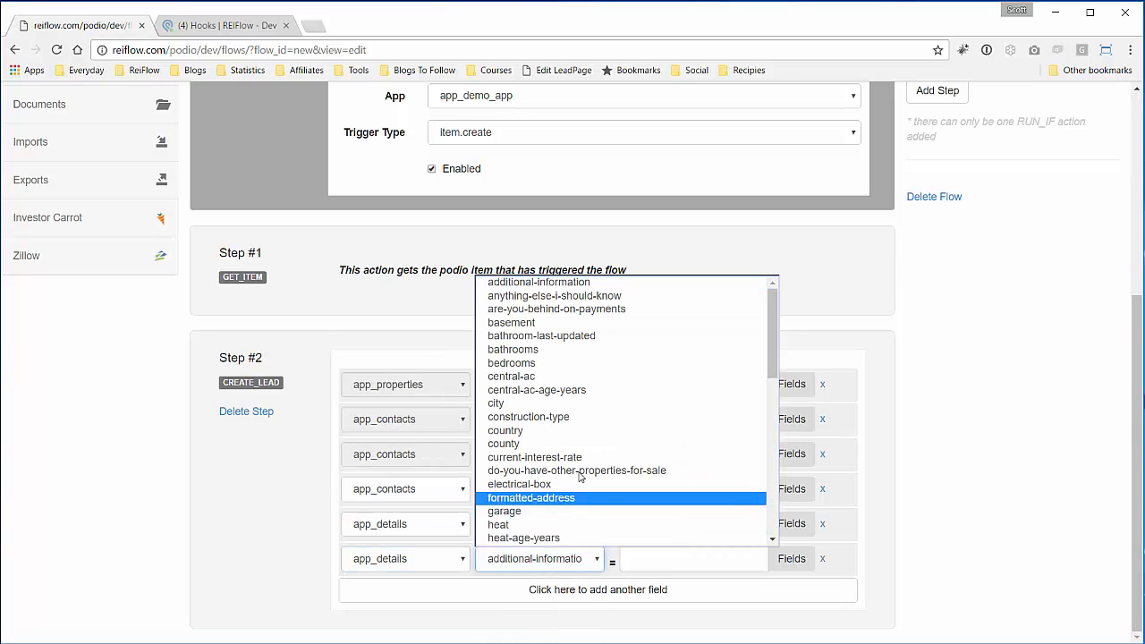
pyautogui.click(577, 349)
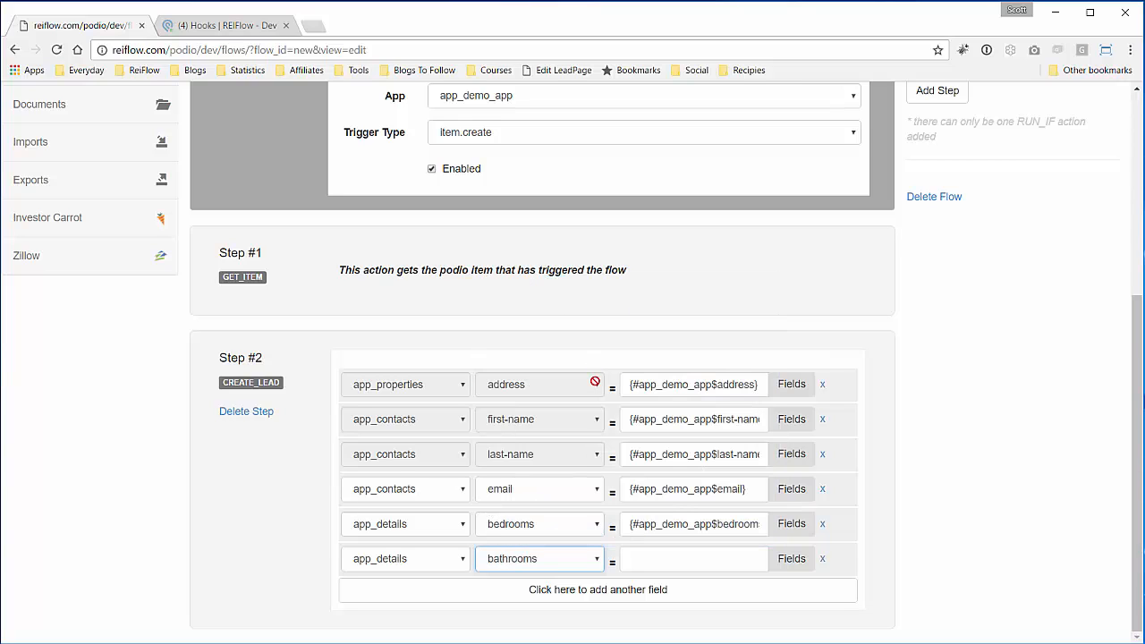
pyautogui.click(792, 559)
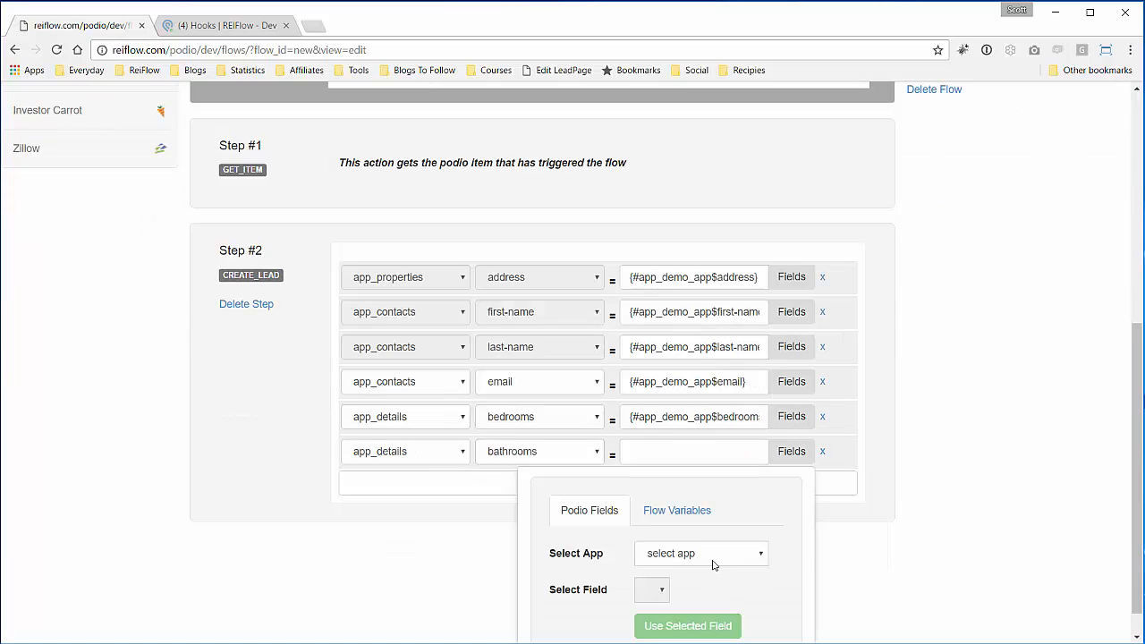
pyautogui.click(713, 560)
pyautogui.click(714, 532)
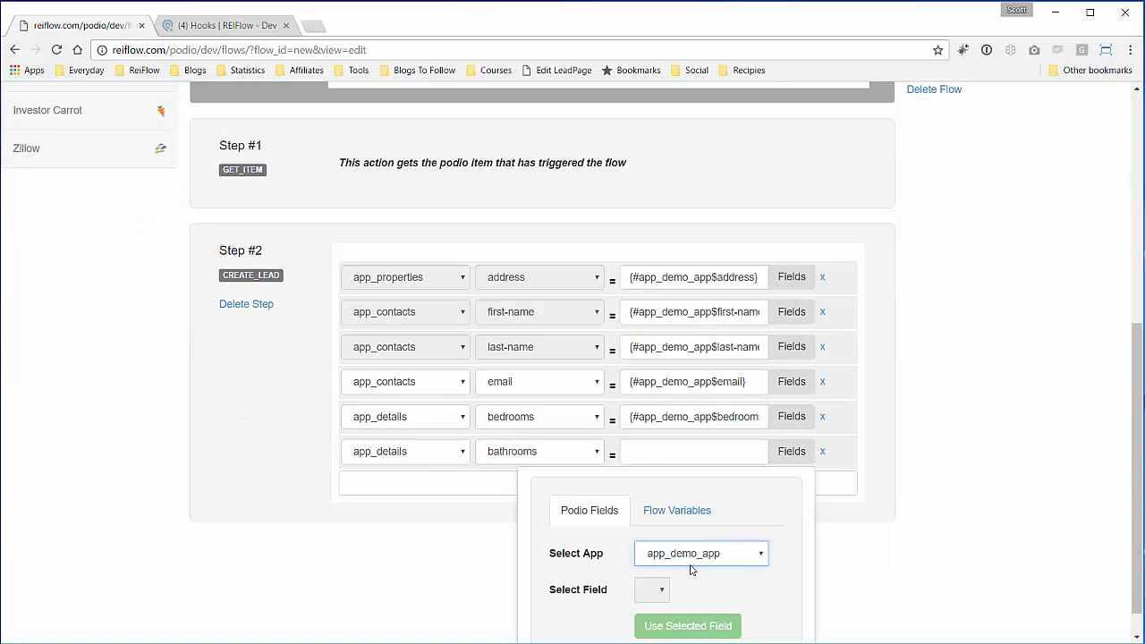
pyautogui.click(677, 589)
pyautogui.click(677, 643)
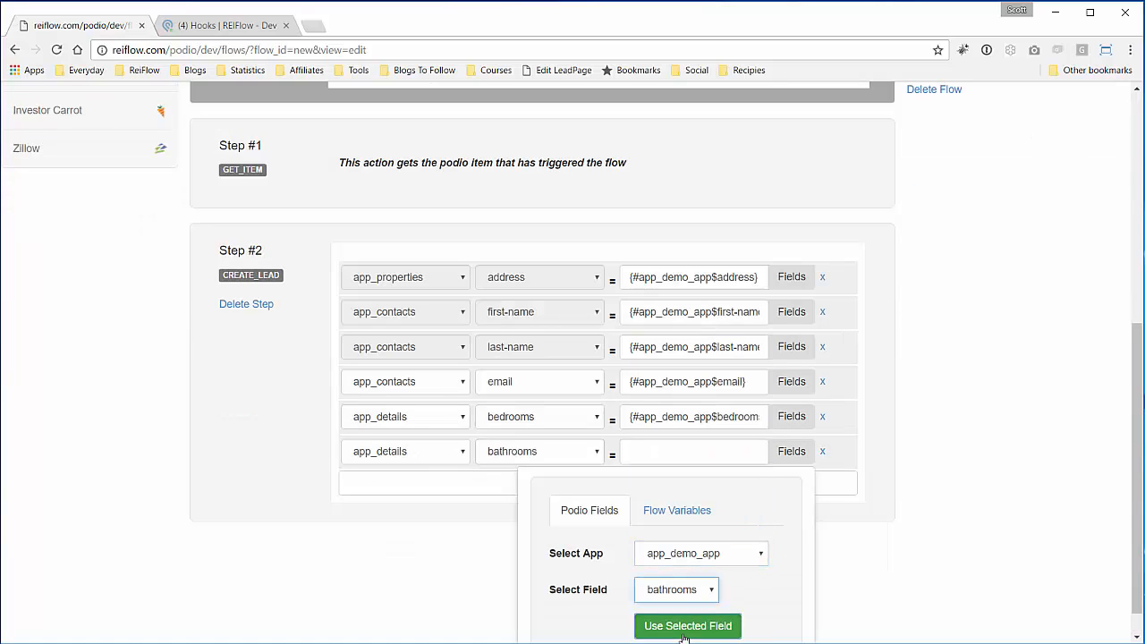
pyautogui.click(687, 626)
pyautogui.click(886, 583)
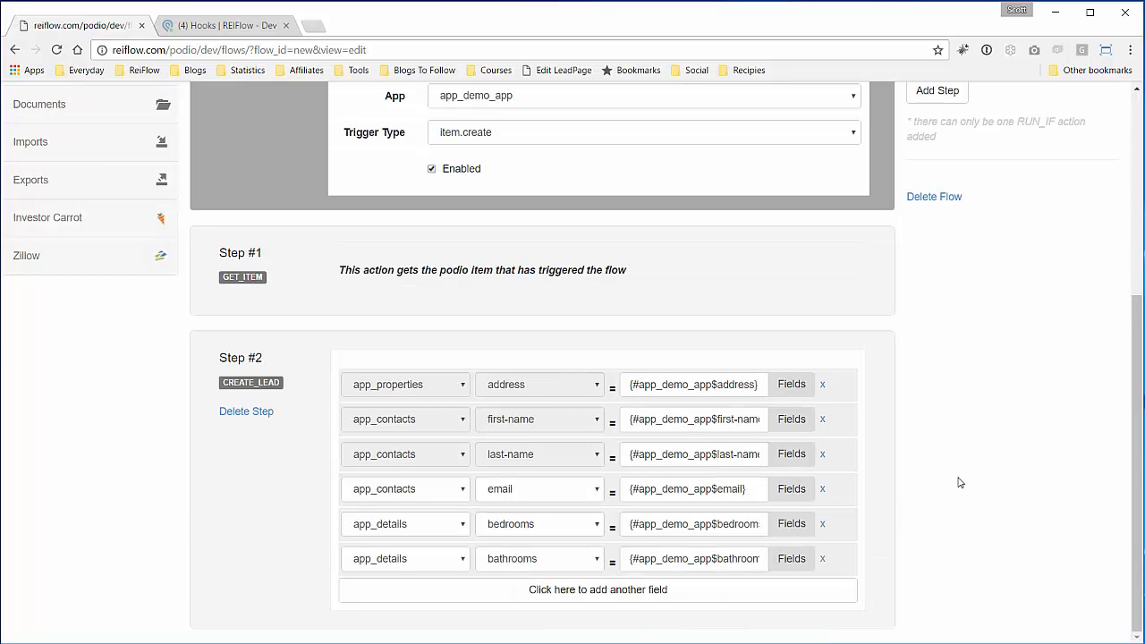
pyautogui.scroll(3, 953, 483)
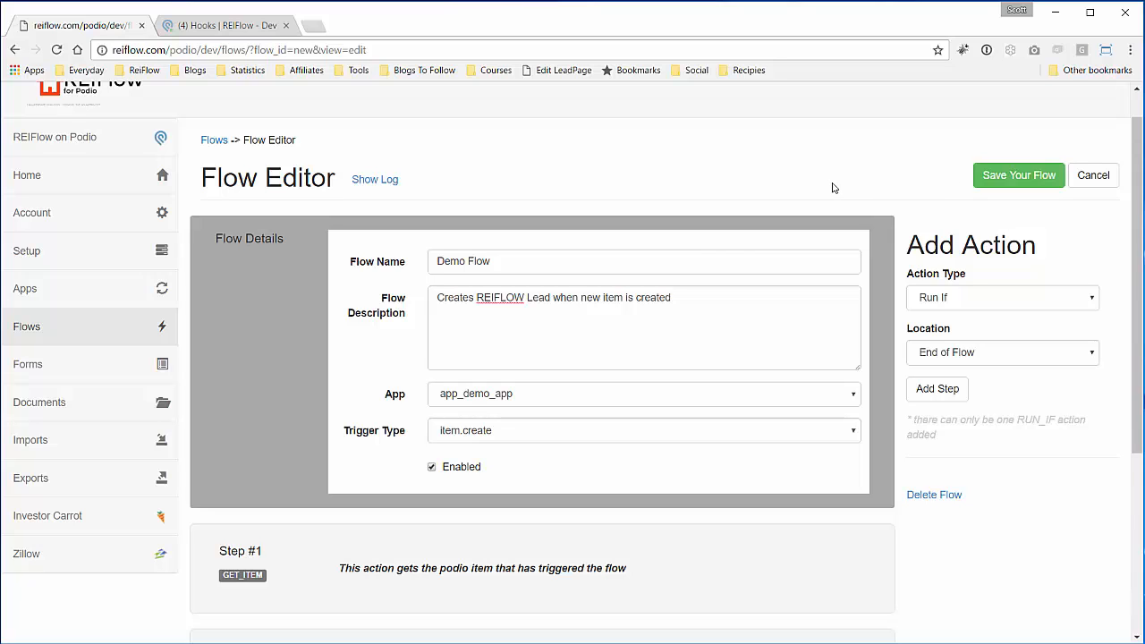
pyautogui.scroll(-1, 572, 204)
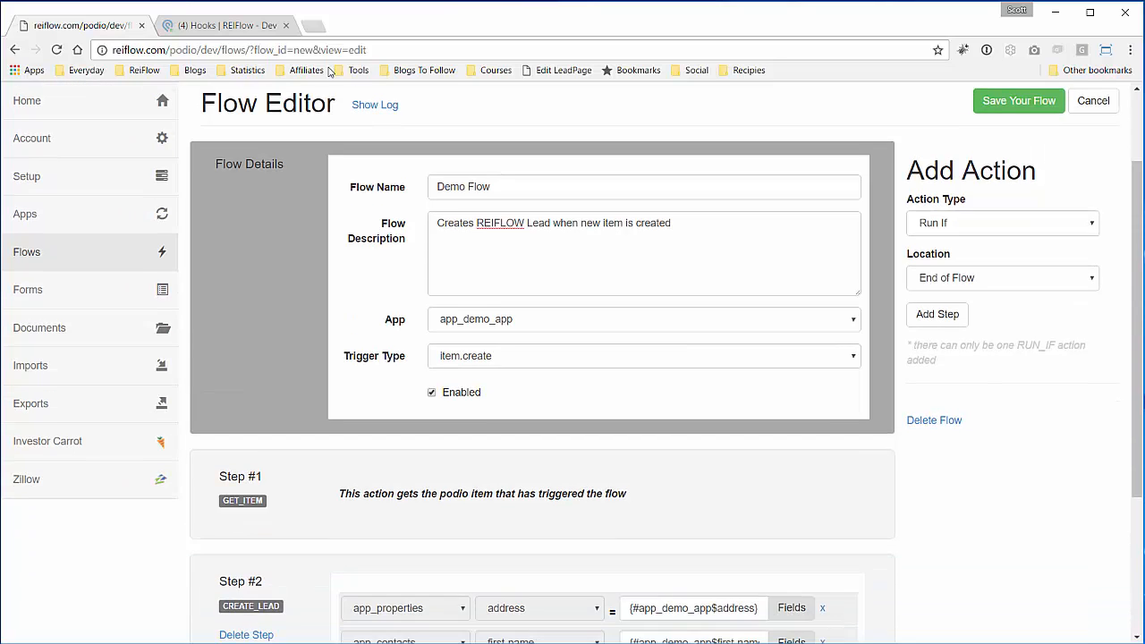
# - Open Demo App from the Podio workspace and start a new item
pyautogui.click(225, 25)
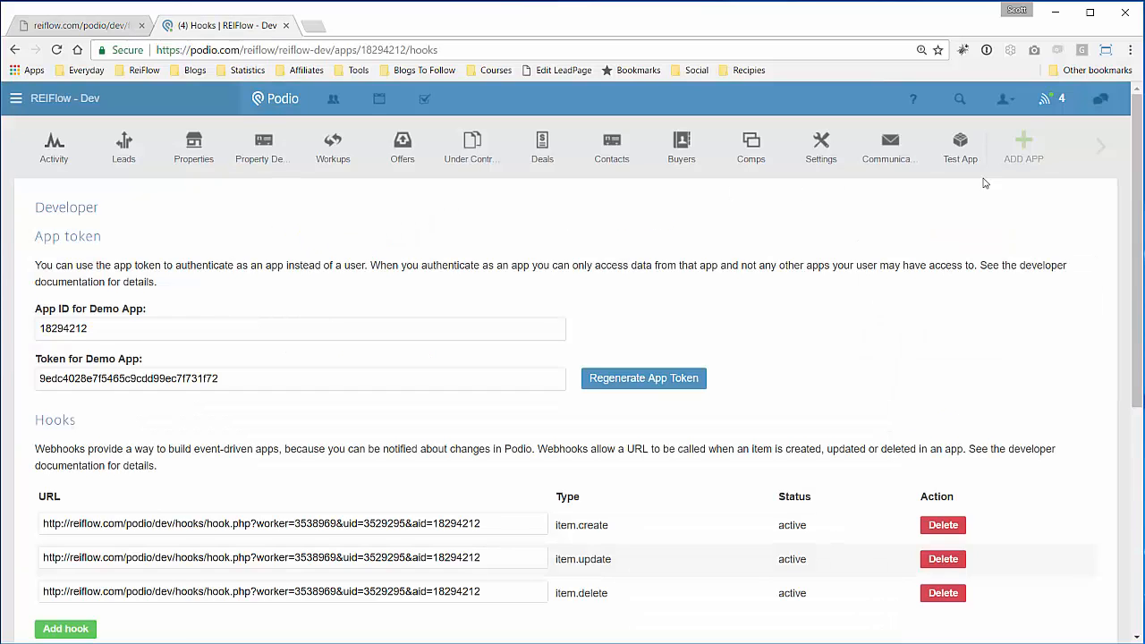
pyautogui.click(1092, 150)
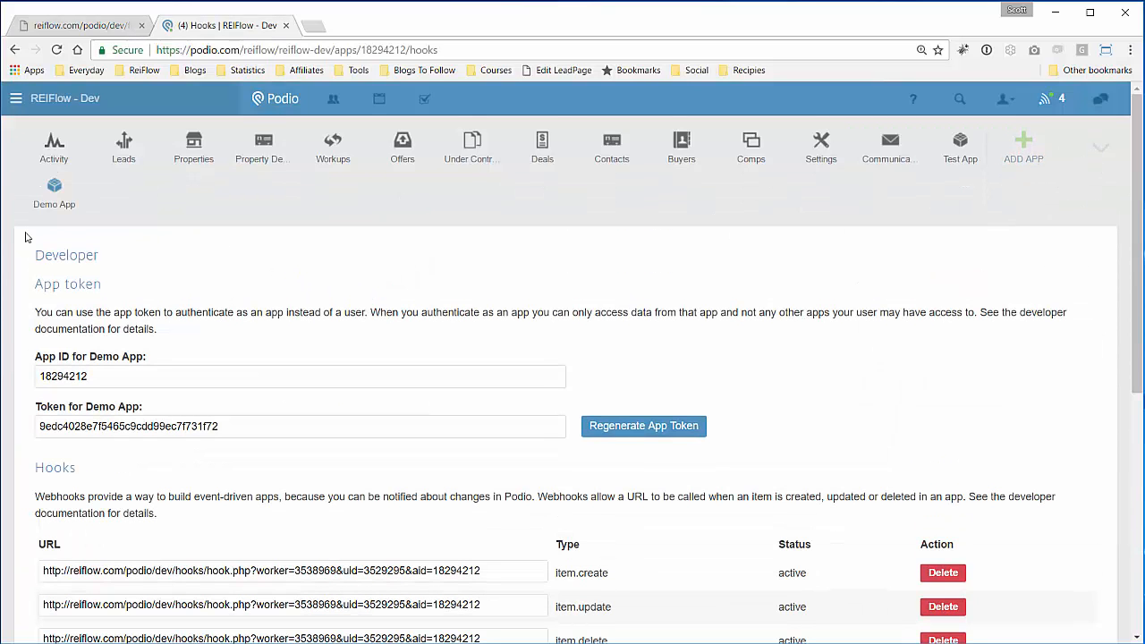
pyautogui.click(56, 198)
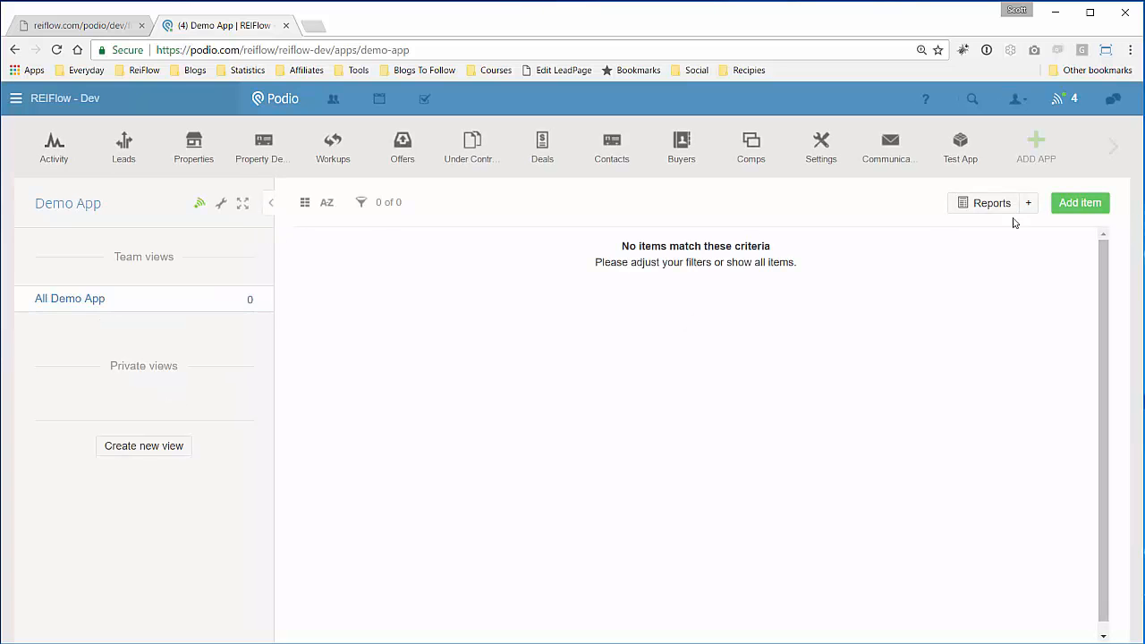
pyautogui.click(1078, 202)
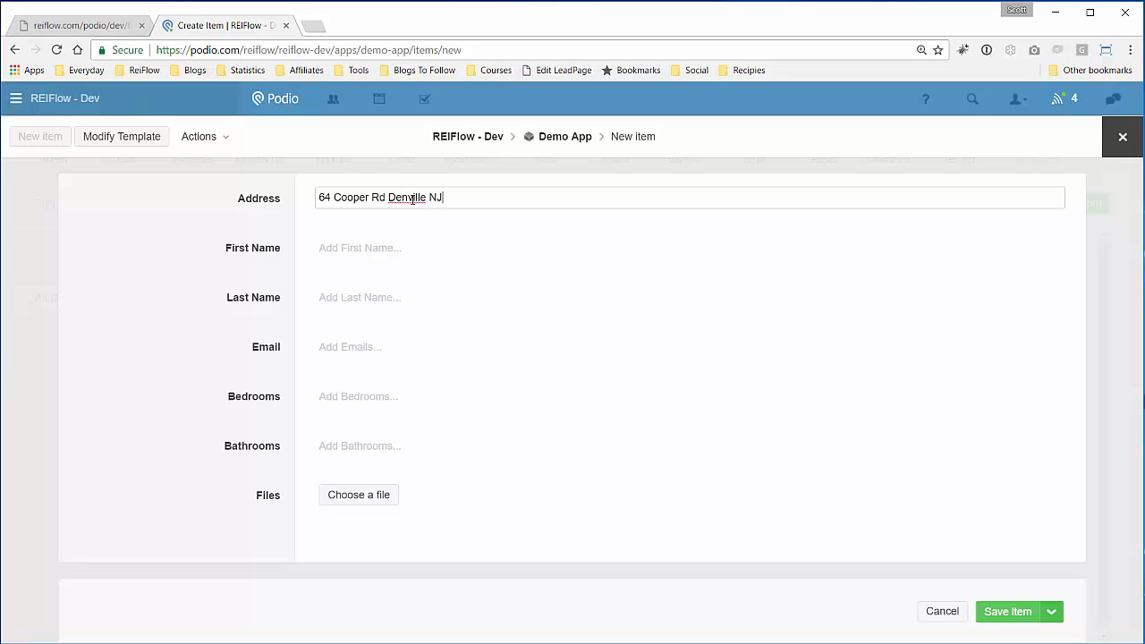
# - Complete the Denville address and enter the contact's first and last name
pyautogui.write('34')
pyautogui.click(466, 247)
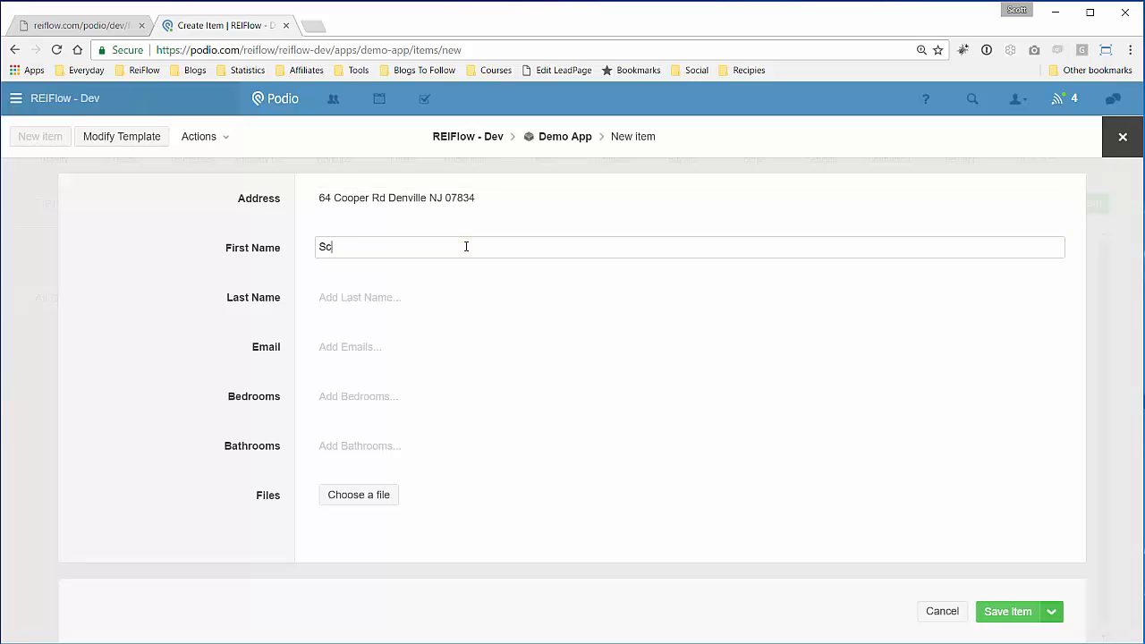
pyautogui.press('Tab')
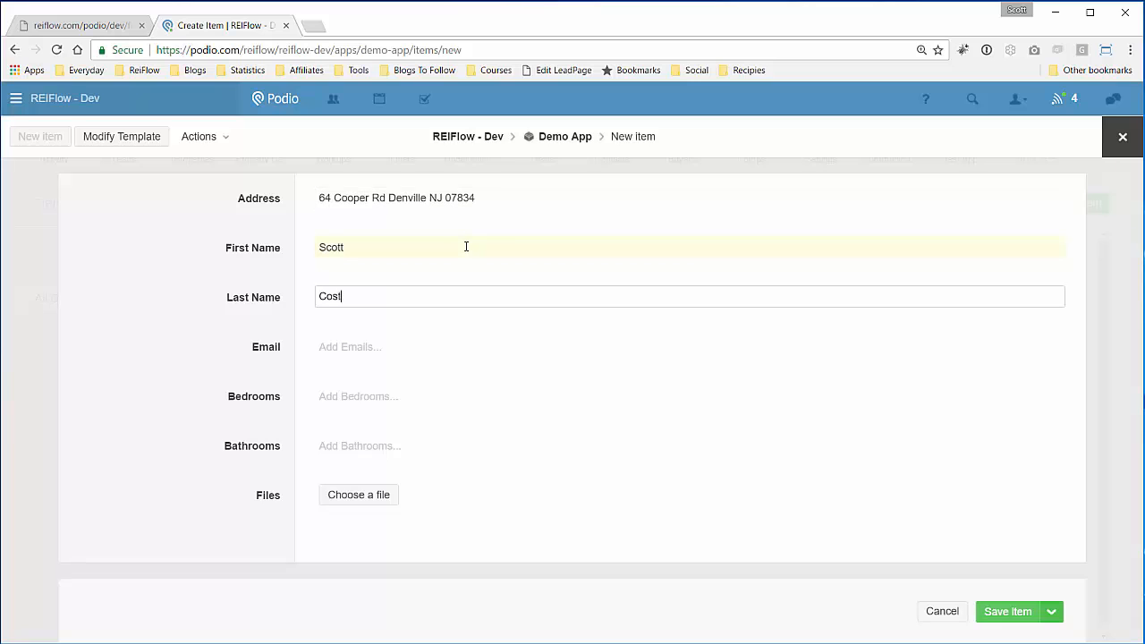
# - Enter the contact's work e-mail, then set Bedrooms to 4 and Bathrooms to 2
pyautogui.press('Tab')
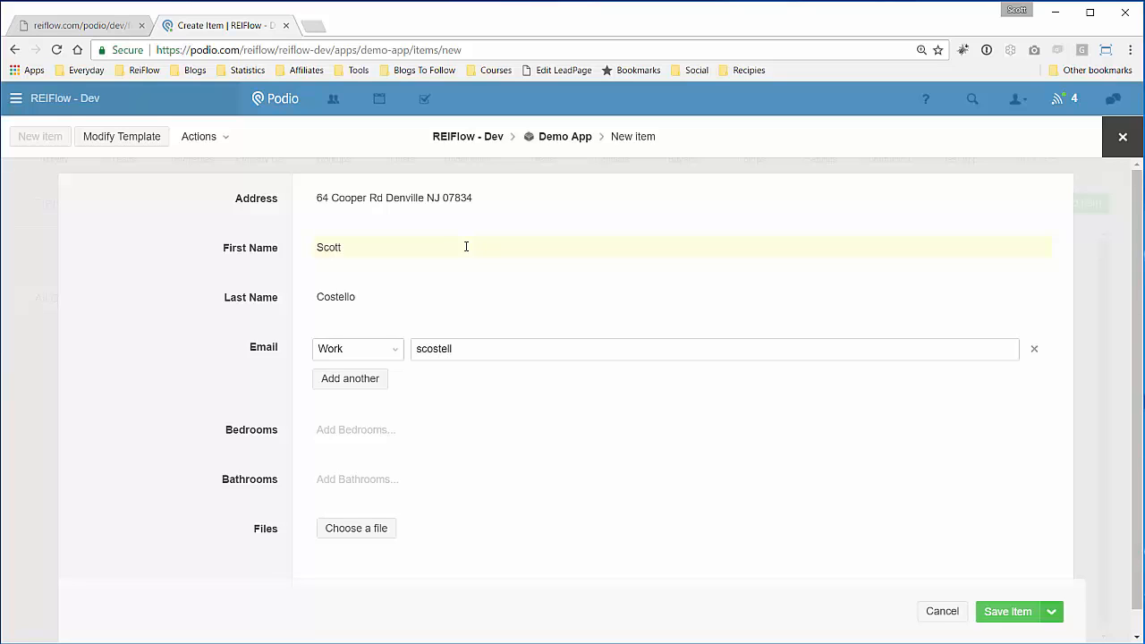
pyautogui.click(240, 362)
pyautogui.click(375, 410)
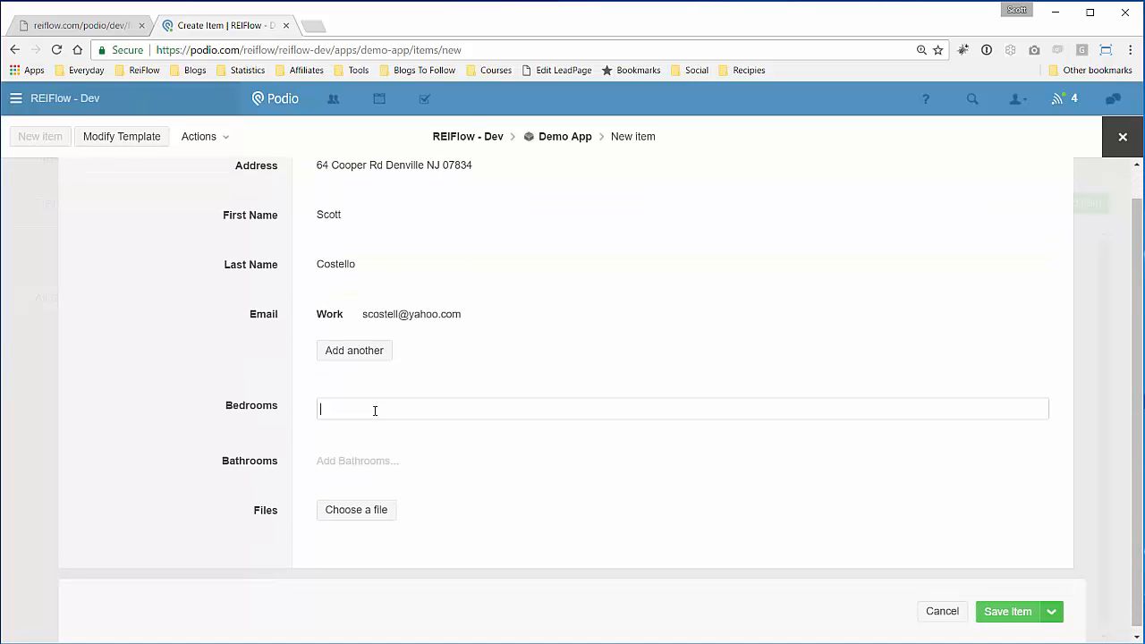
pyautogui.write('4')
pyautogui.click(356, 460)
pyautogui.write('2')
pyautogui.click(210, 409)
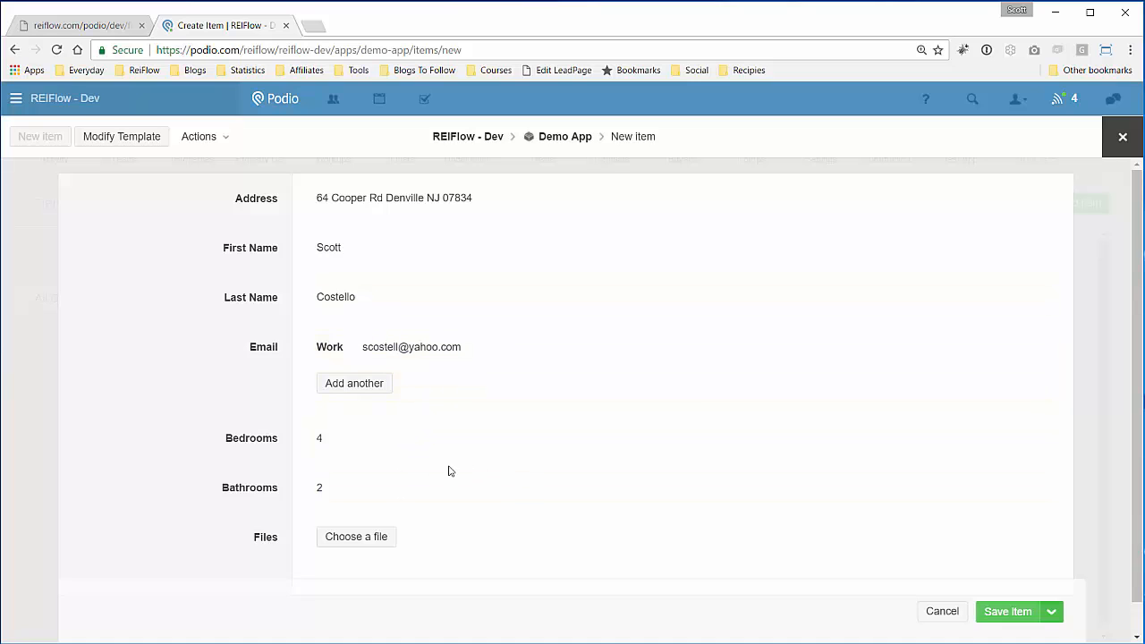
pyautogui.scroll(-1, 196, 423)
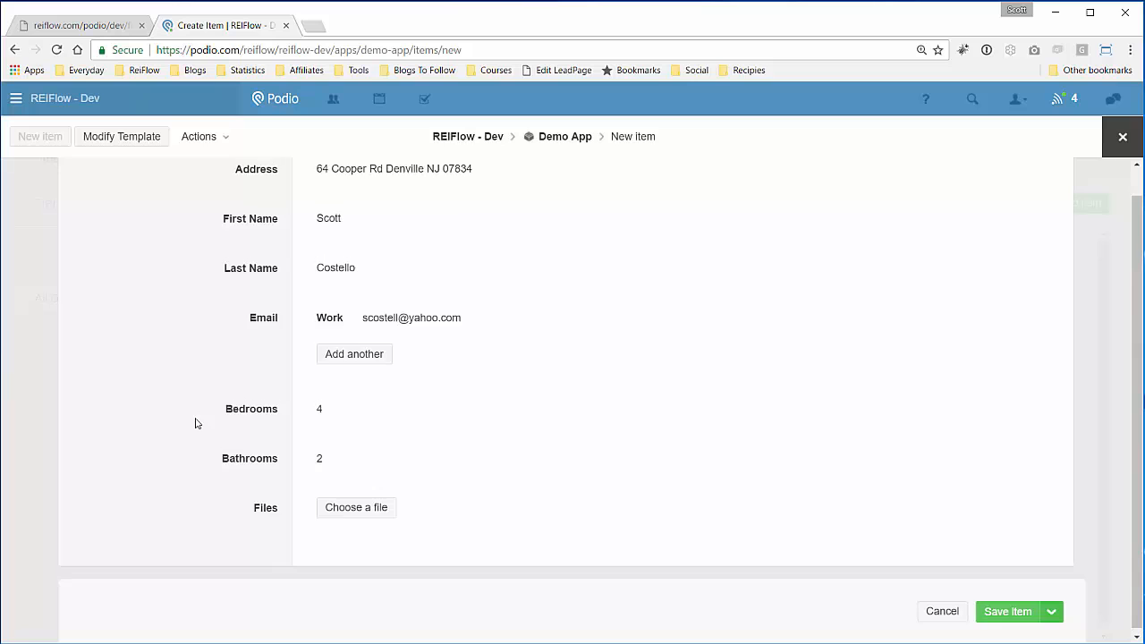
pyautogui.scroll(1, 195, 421)
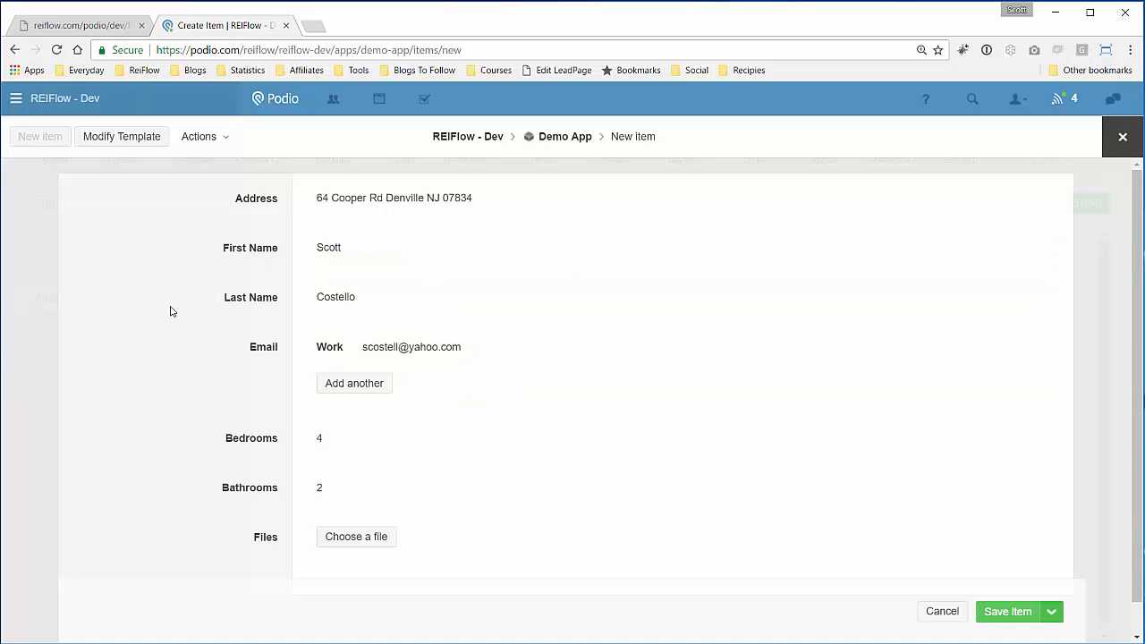
pyautogui.click(1008, 613)
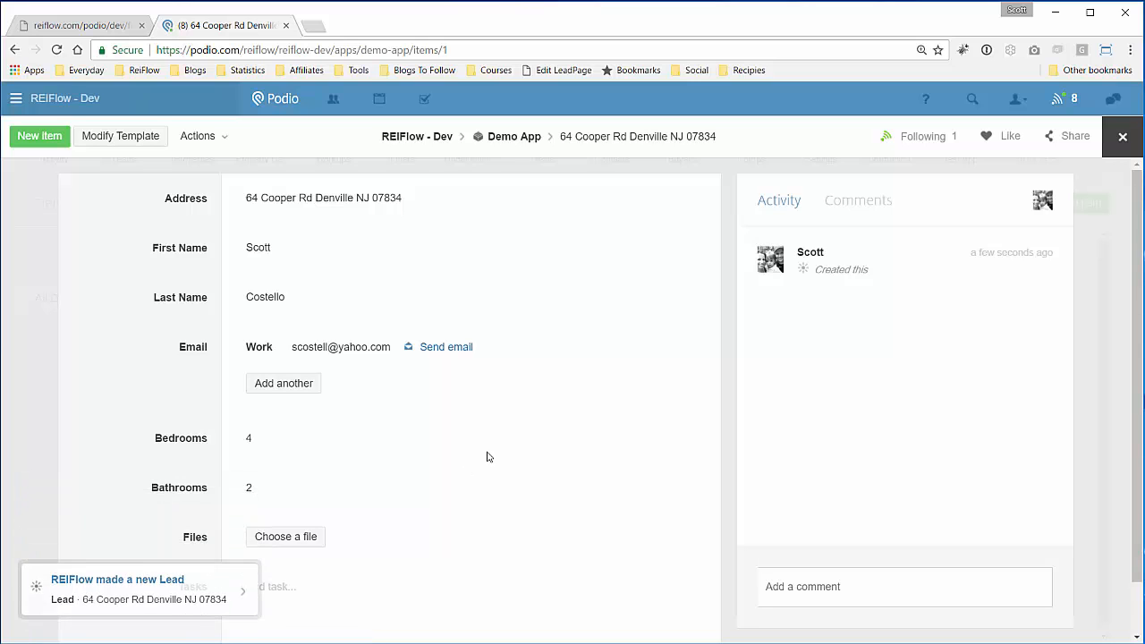
pyautogui.click(155, 581)
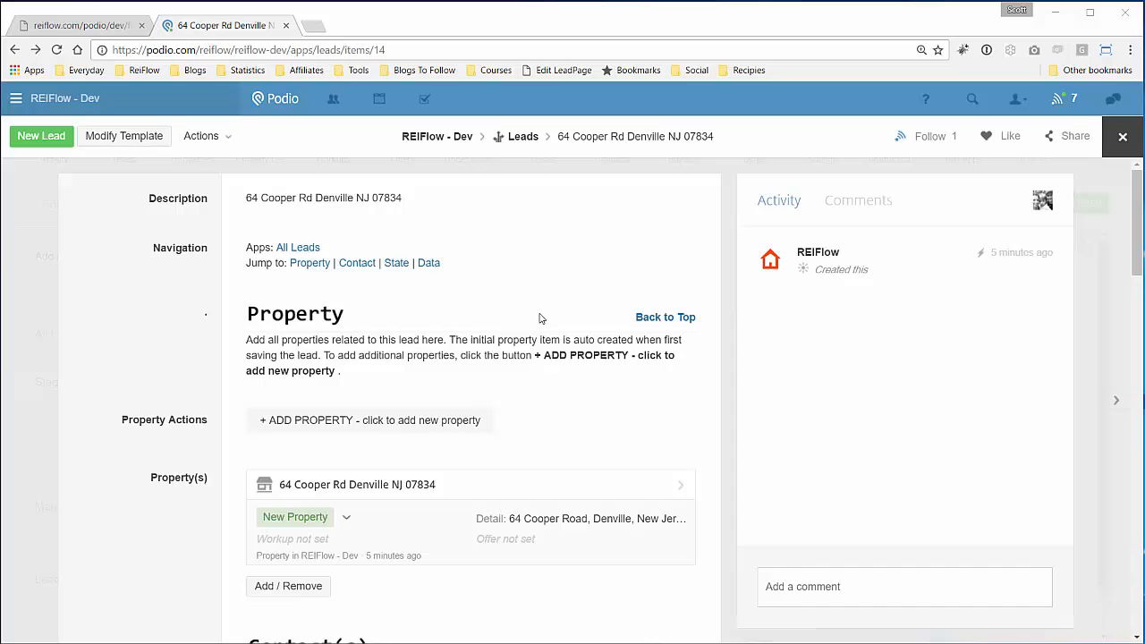
pyautogui.scroll(-1, 549, 310)
pyautogui.scroll(1, 548, 309)
pyautogui.scroll(-1, 333, 317)
pyautogui.scroll(-1, 334, 318)
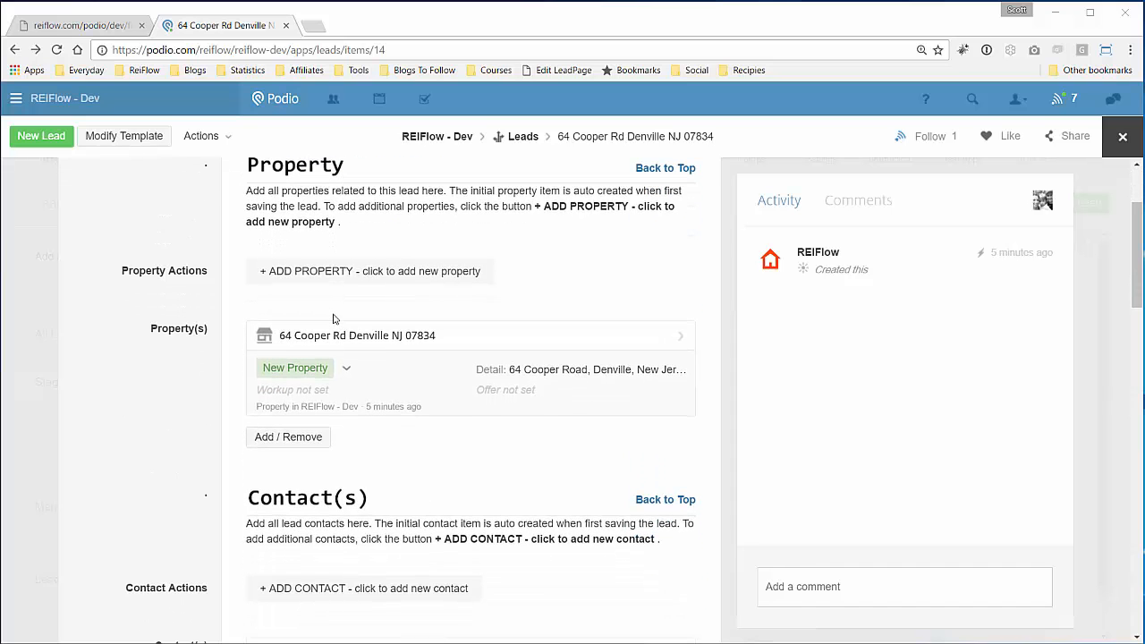
pyautogui.click(393, 343)
# - Review the property page's map and Detail record showing Bedrooms 4 and Bathrooms 2.00
pyautogui.scroll(-1, 197, 304)
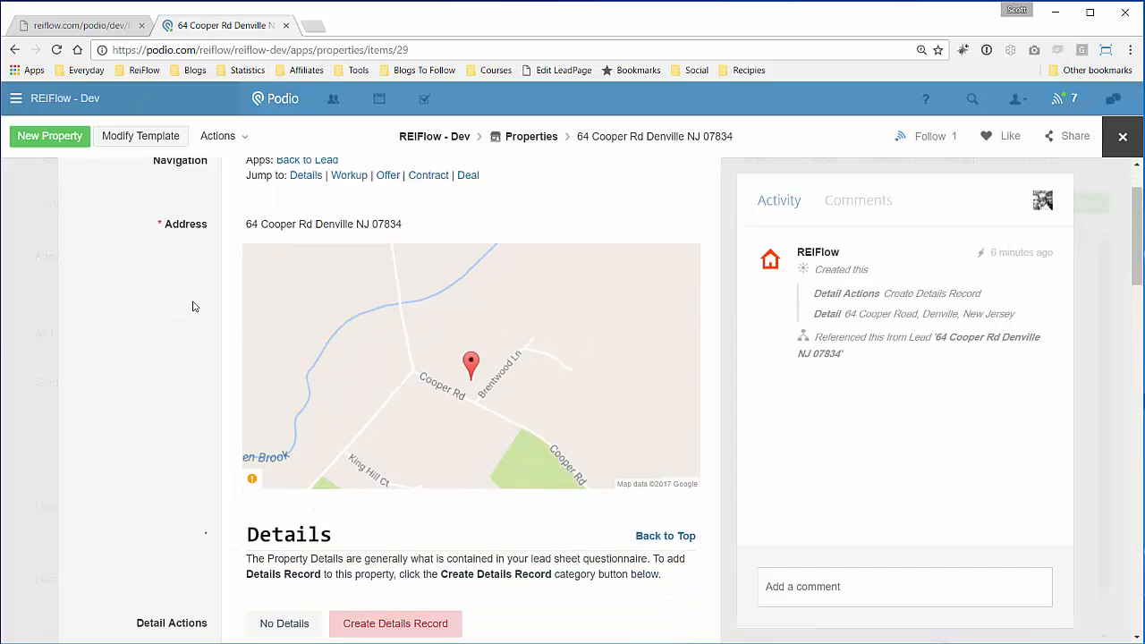
pyautogui.scroll(-2, 278, 312)
pyautogui.scroll(2, 388, 324)
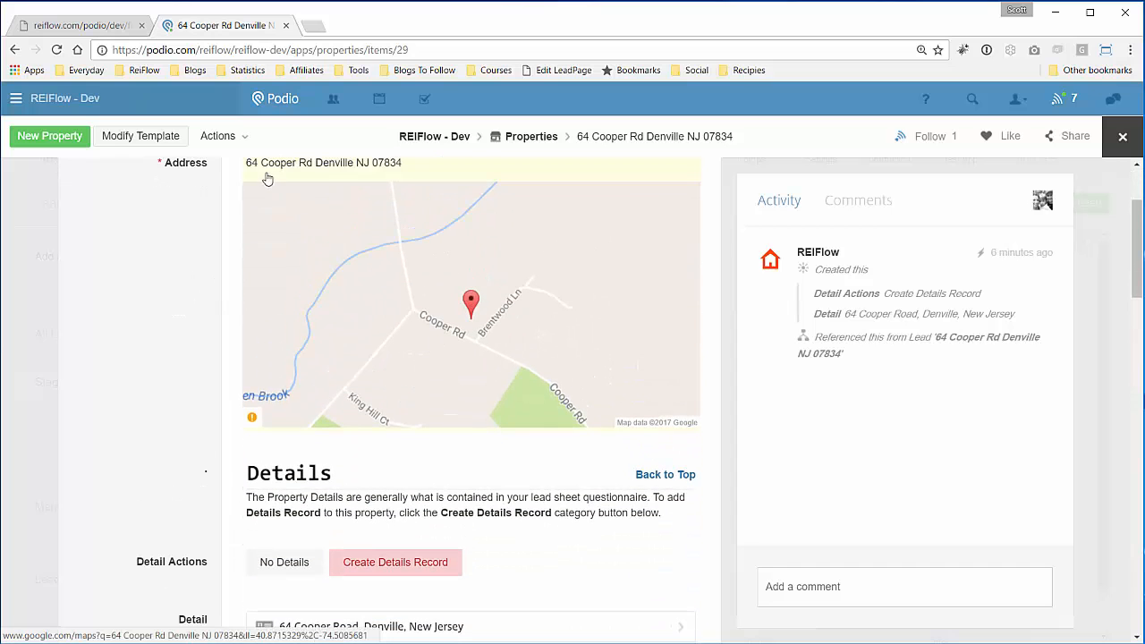
pyautogui.scroll(-3, 194, 317)
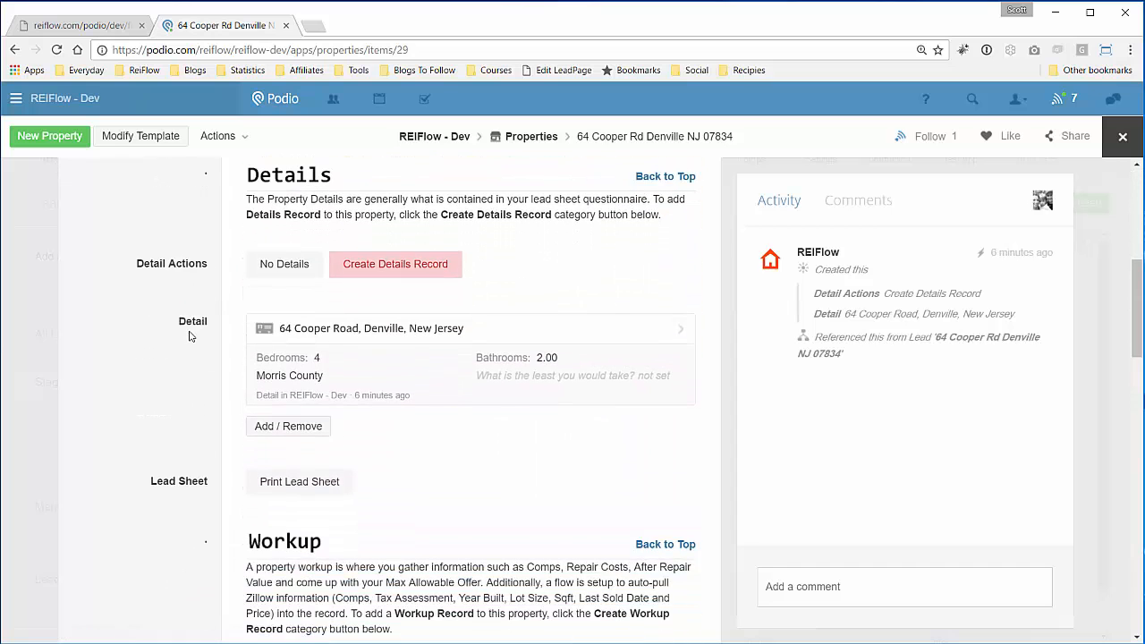
pyautogui.scroll(2, 224, 325)
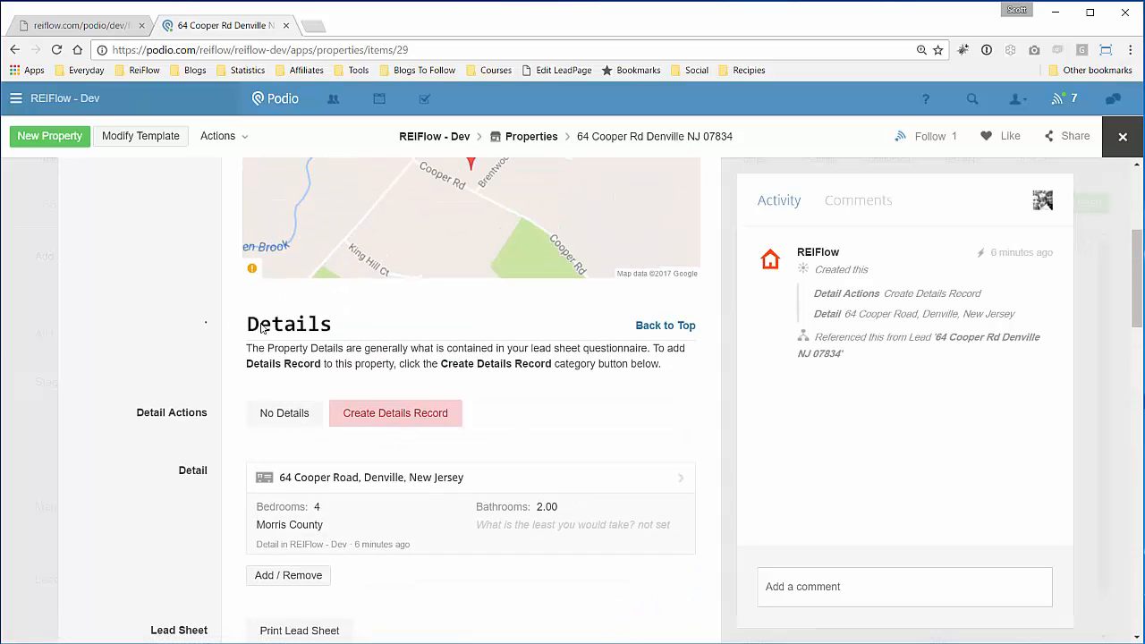
pyautogui.scroll(-2, 228, 334)
pyautogui.scroll(-6, 228, 333)
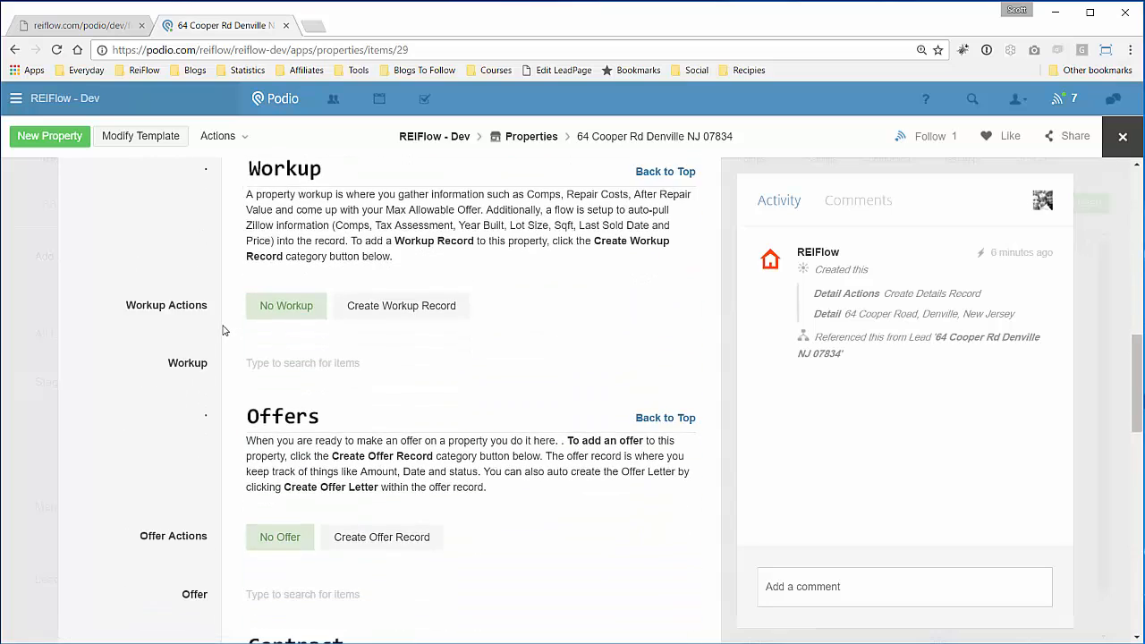
pyautogui.scroll(7, 224, 330)
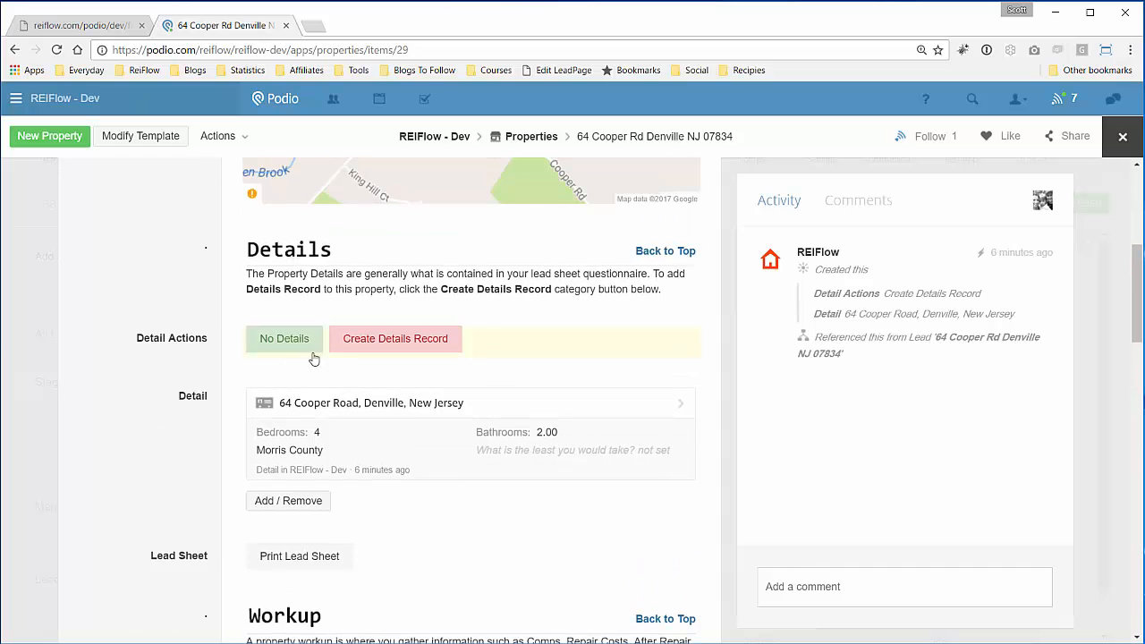
pyautogui.click(412, 404)
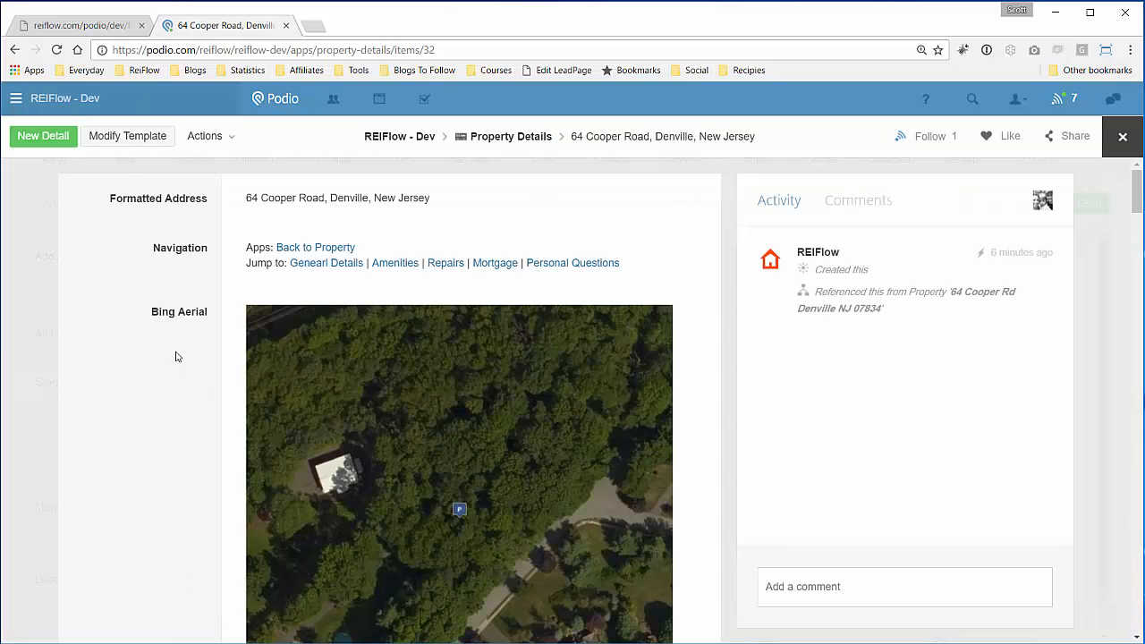
pyautogui.scroll(-2, 175, 354)
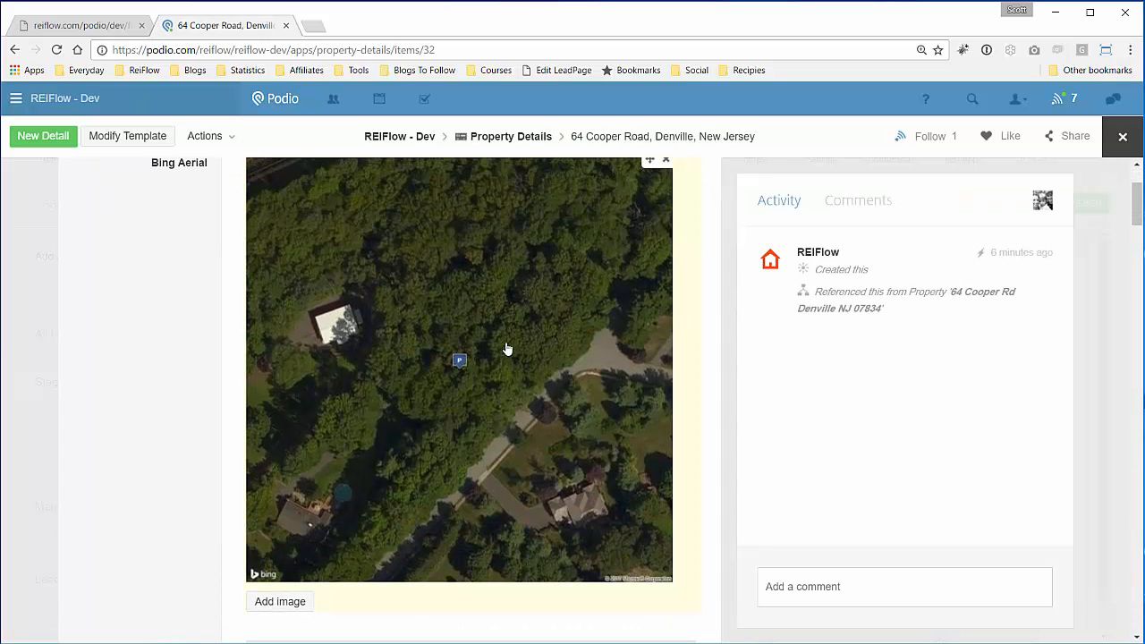
pyautogui.scroll(2, 473, 342)
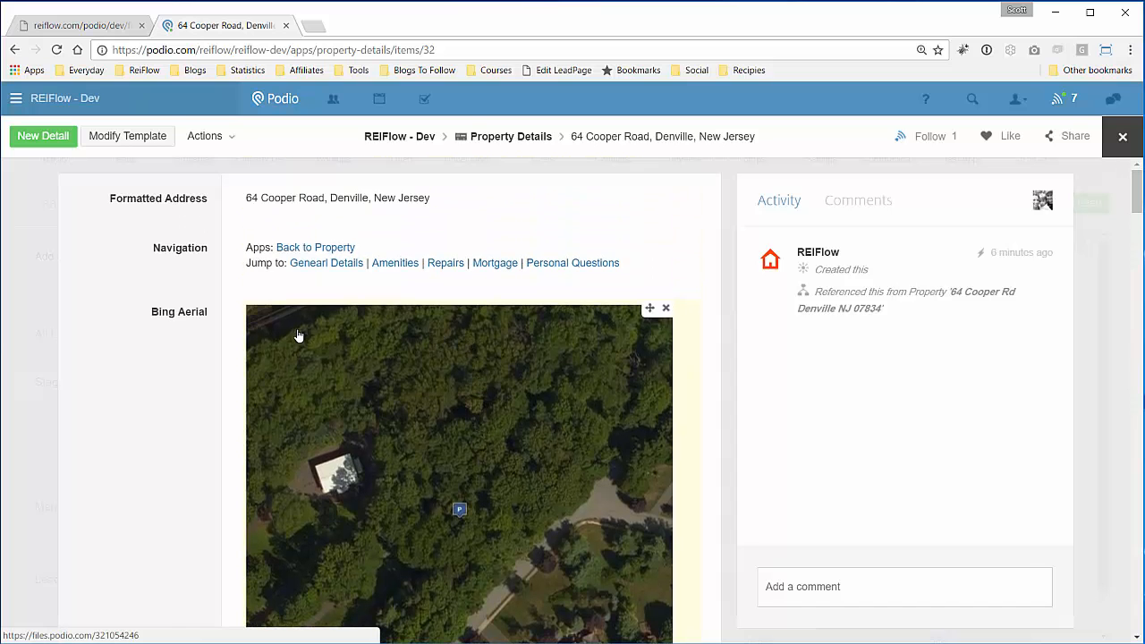
pyautogui.scroll(-8, 175, 357)
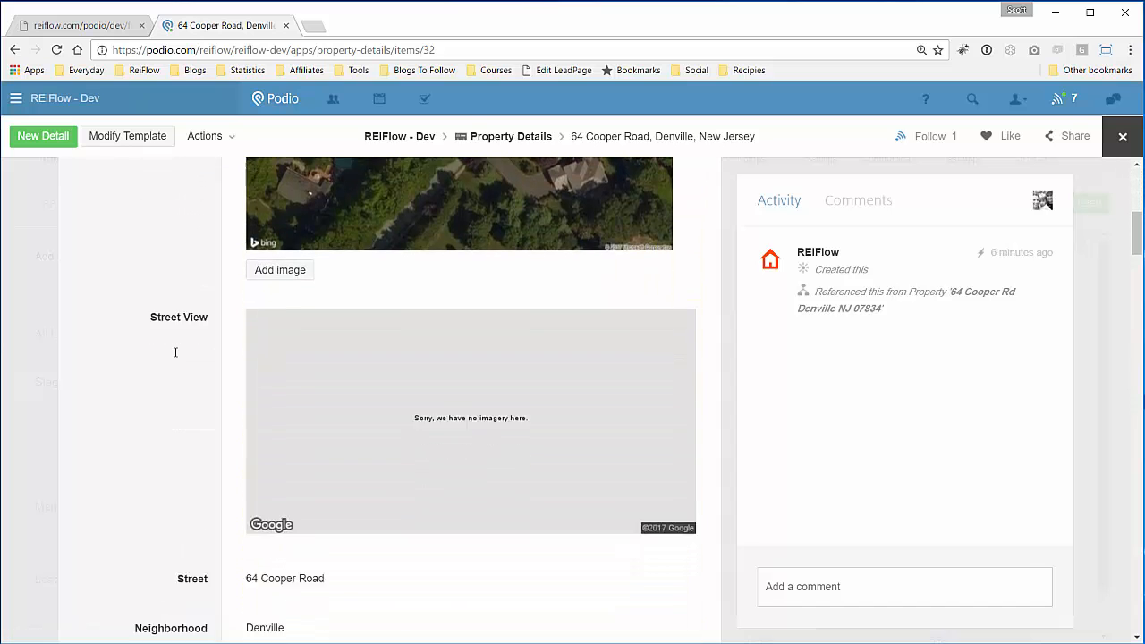
pyautogui.scroll(-3, 195, 333)
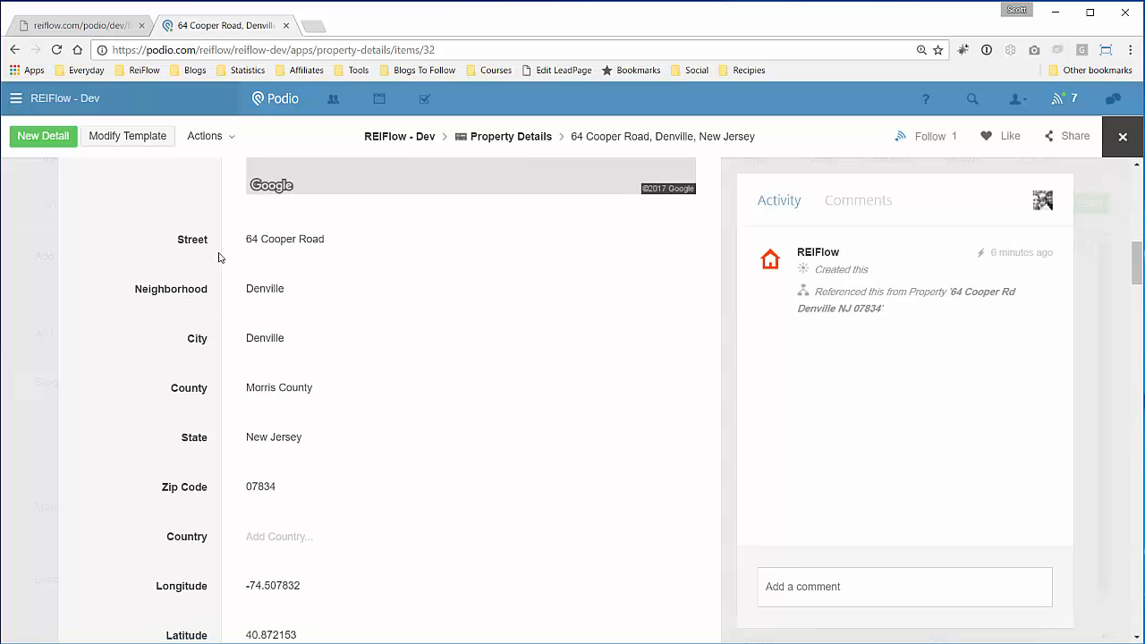
pyautogui.scroll(-1, 193, 344)
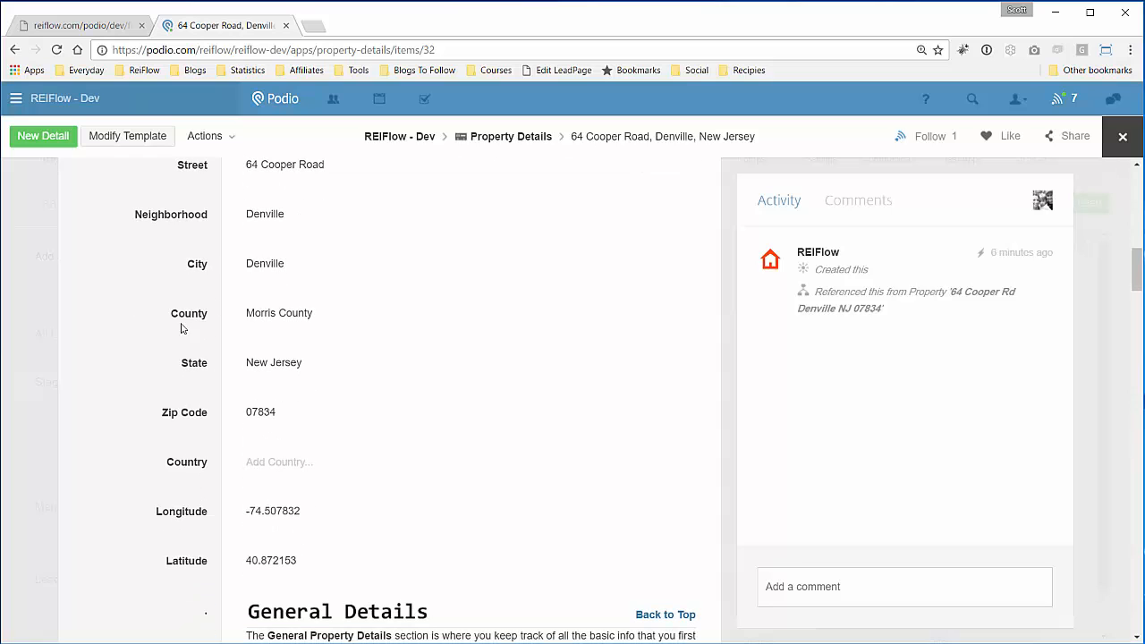
pyautogui.scroll(-6, 169, 308)
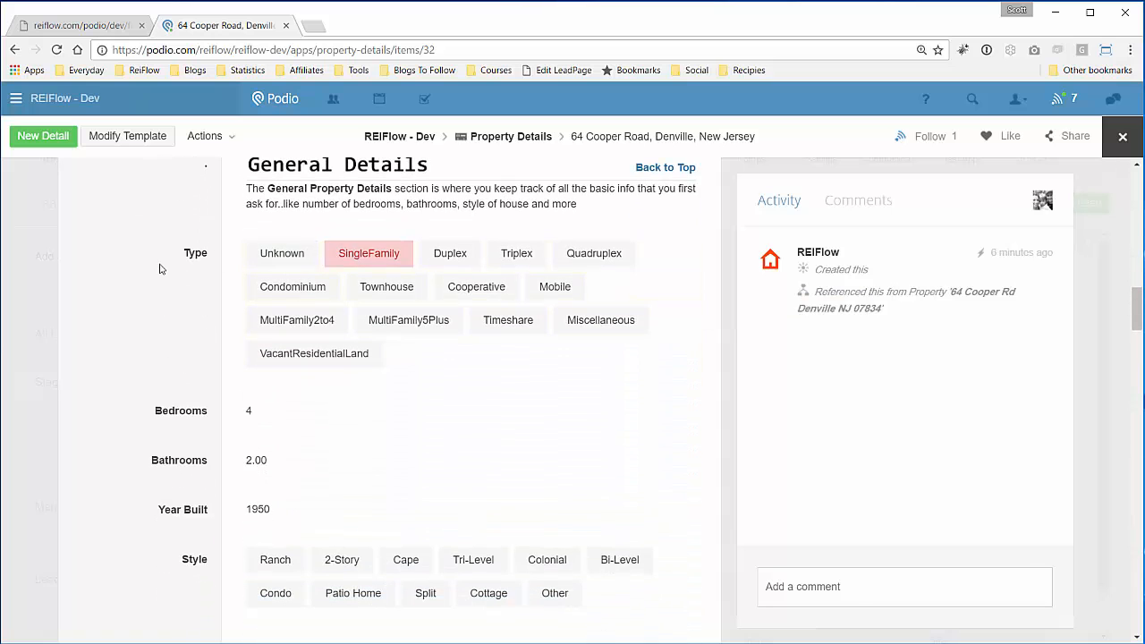
pyautogui.scroll(-3, 157, 274)
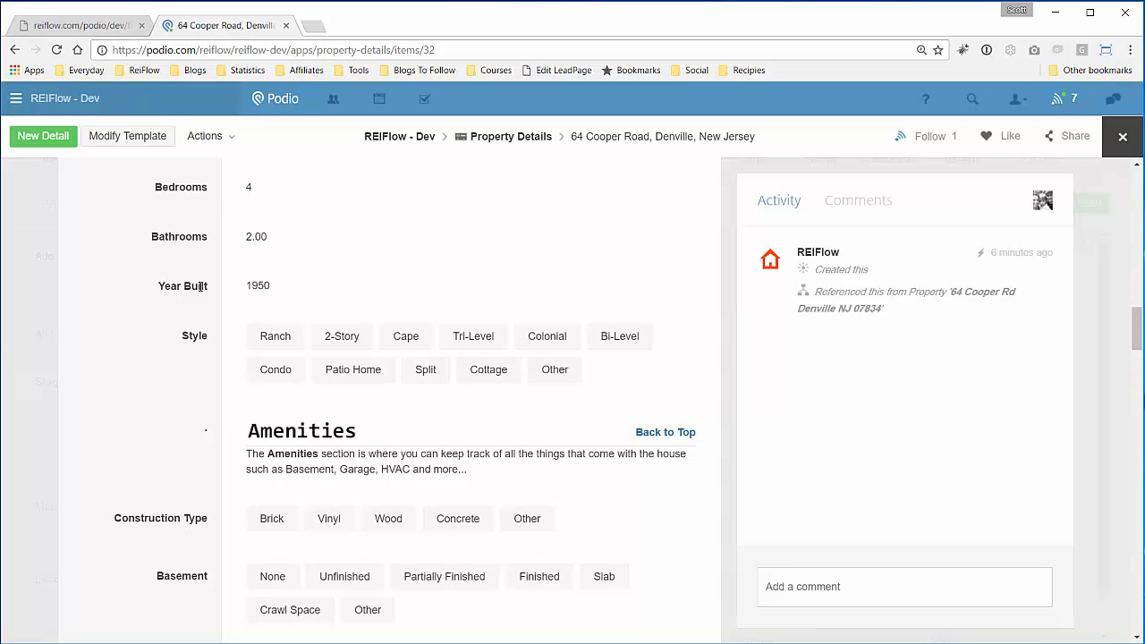
pyautogui.scroll(-5, 200, 285)
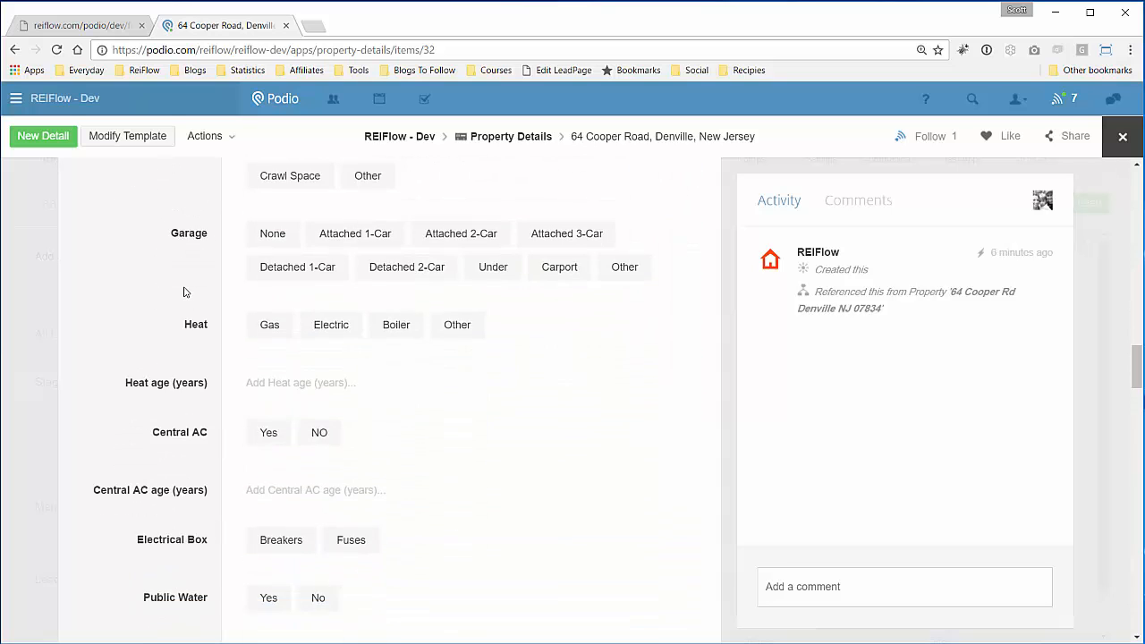
pyautogui.scroll(-2, 186, 291)
pyautogui.scroll(15, 186, 290)
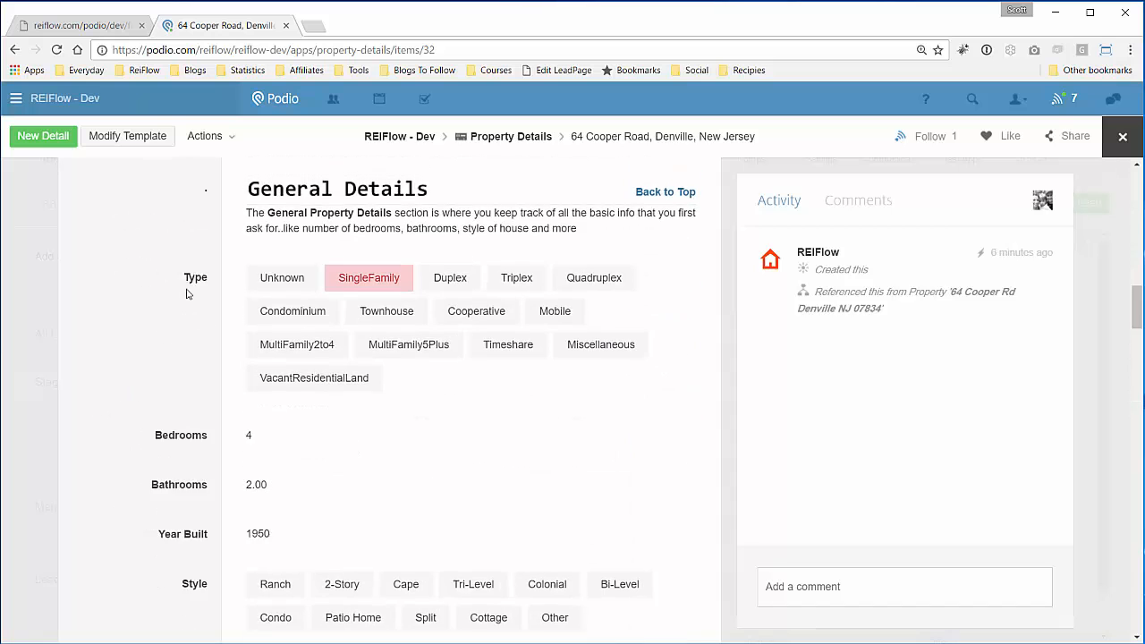
pyautogui.scroll(9, 186, 290)
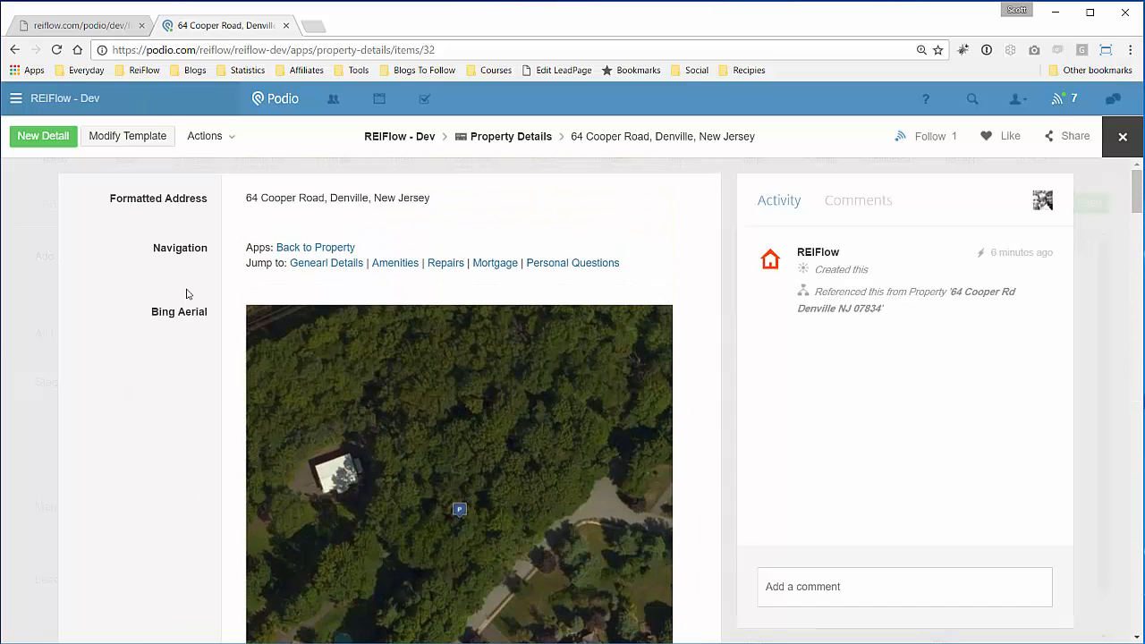
pyautogui.click(314, 249)
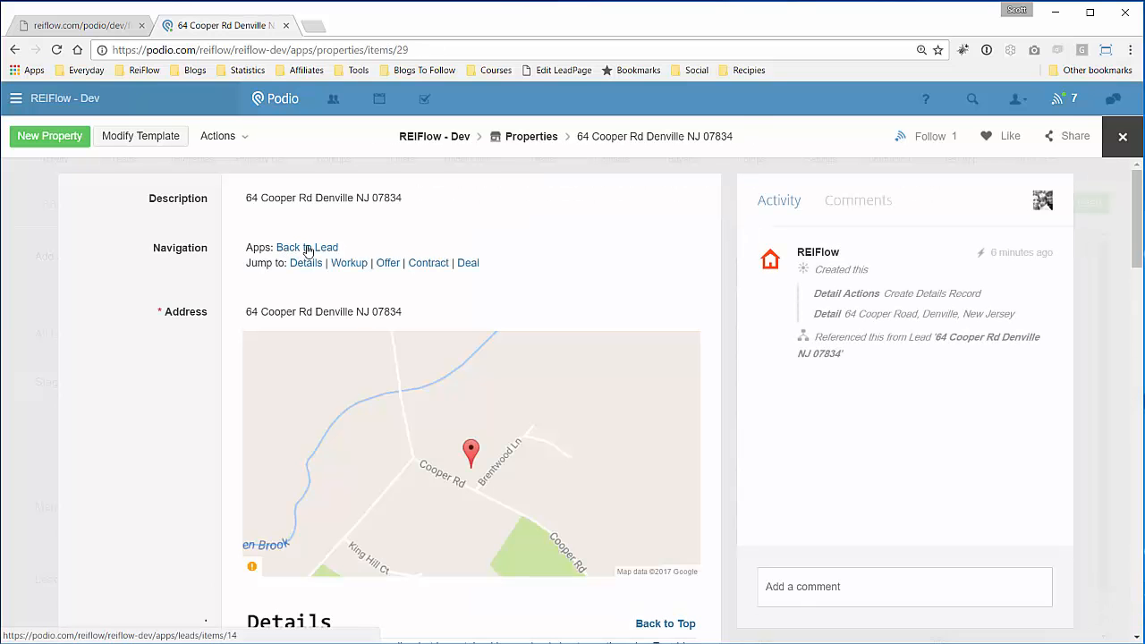
pyautogui.click(306, 248)
pyautogui.scroll(-5, 198, 314)
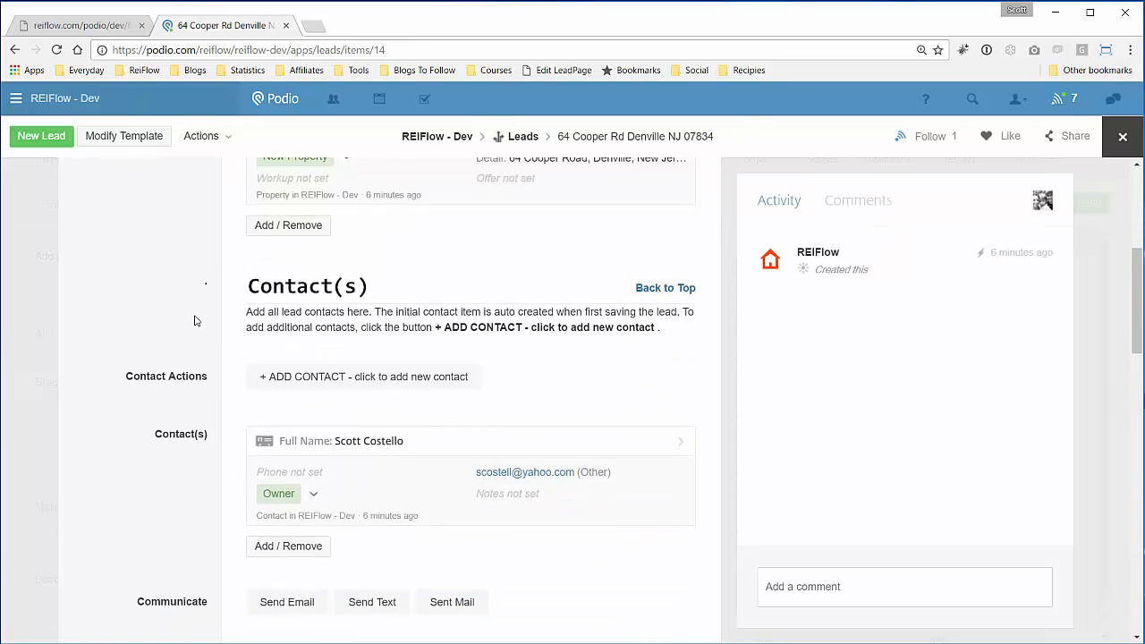
pyautogui.scroll(-1, 199, 315)
# - Check the lead's linked owner contact and its email, then go via Contacts to the Leads list
pyautogui.click(434, 220)
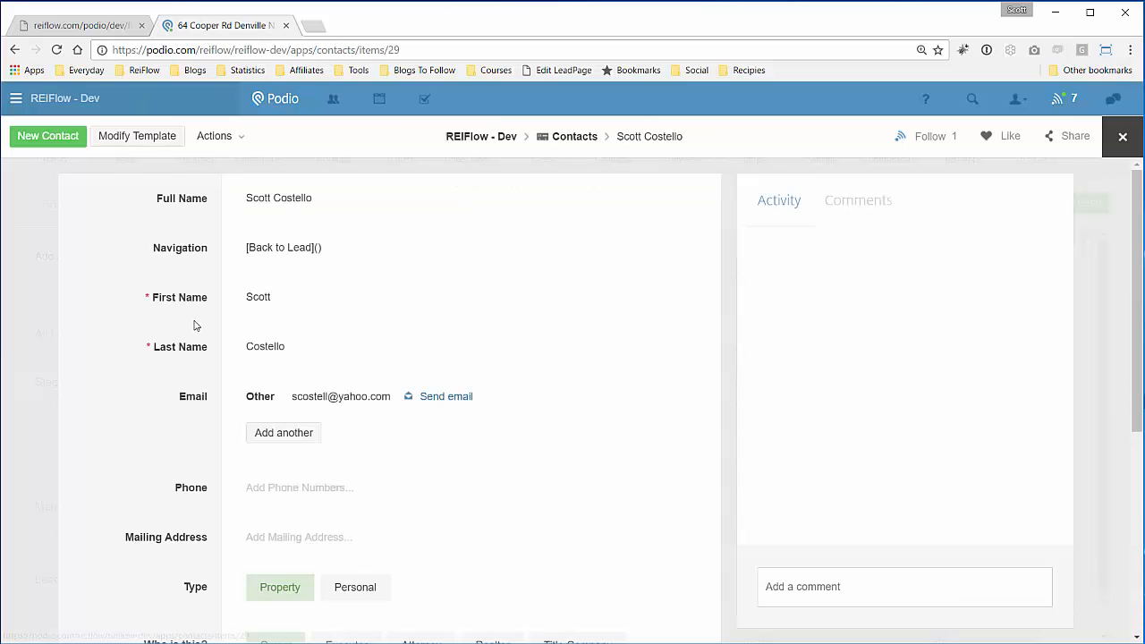
pyautogui.scroll(-1, 169, 330)
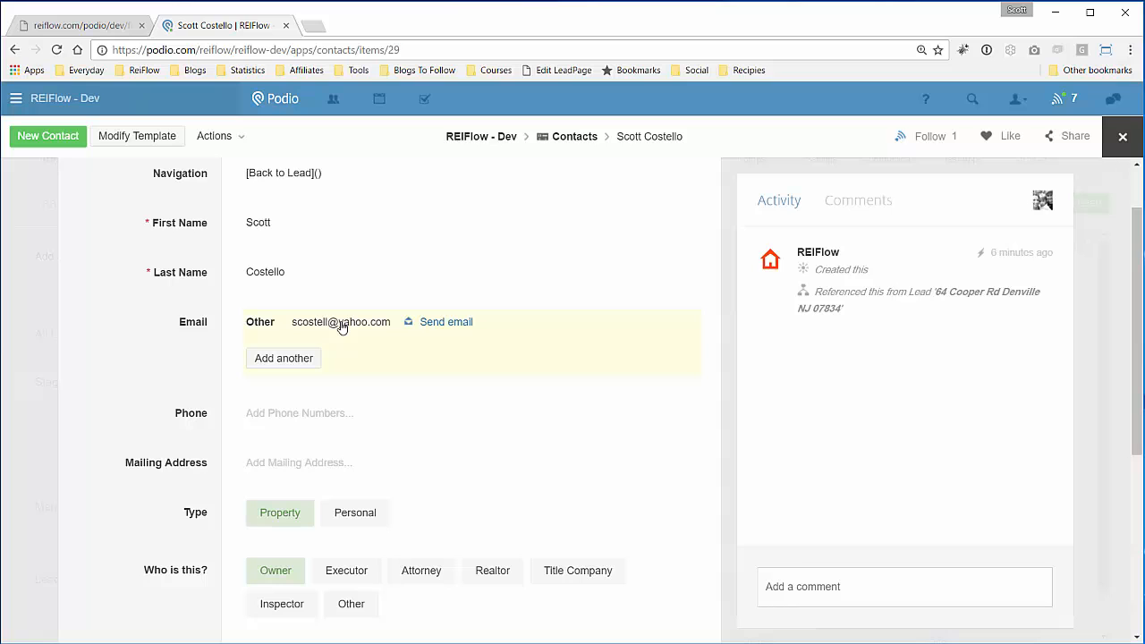
pyautogui.scroll(1, 175, 308)
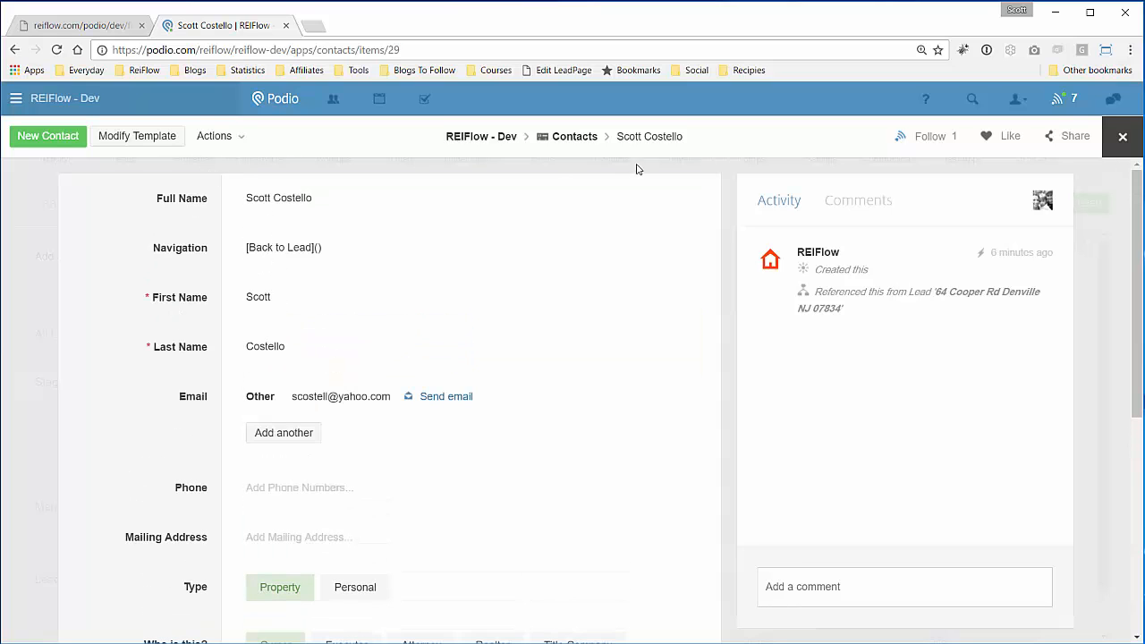
pyautogui.click(567, 140)
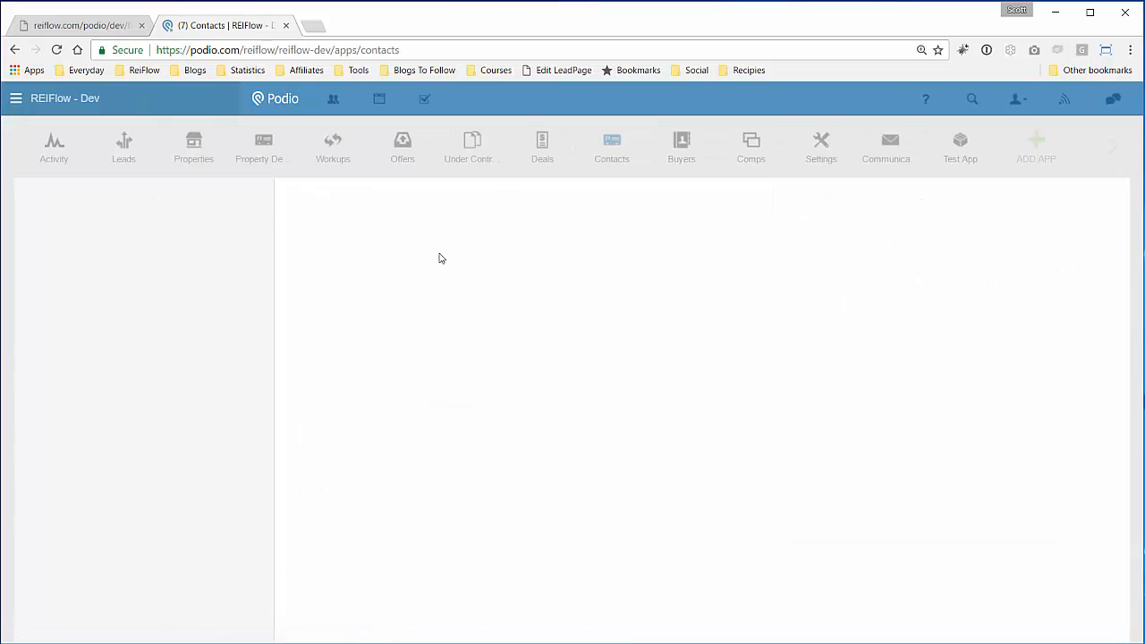
pyautogui.click(132, 160)
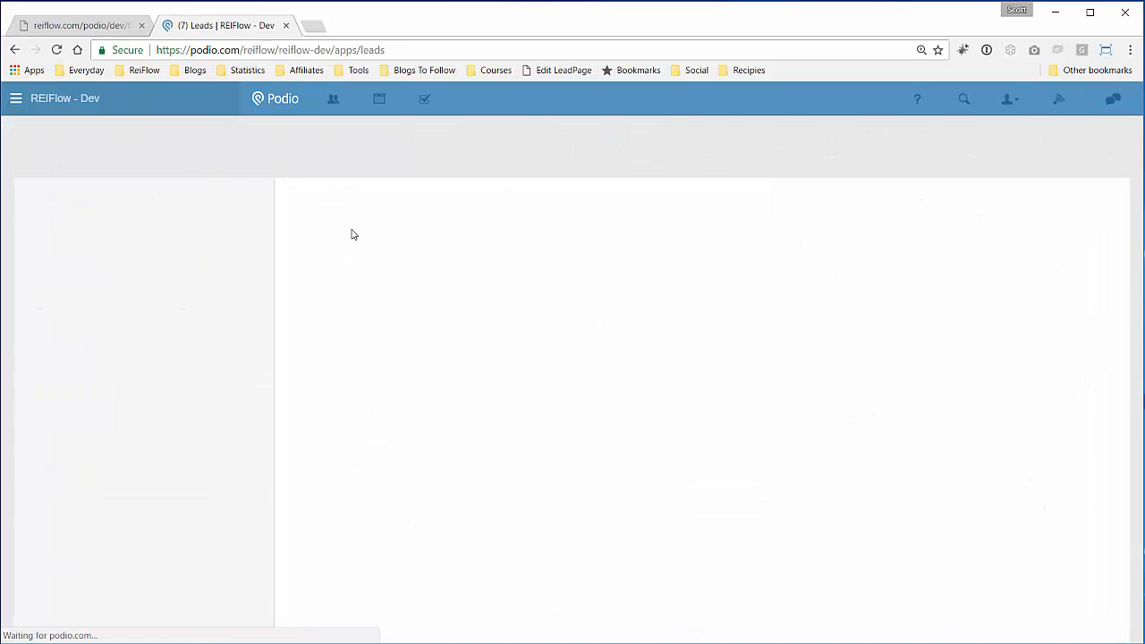